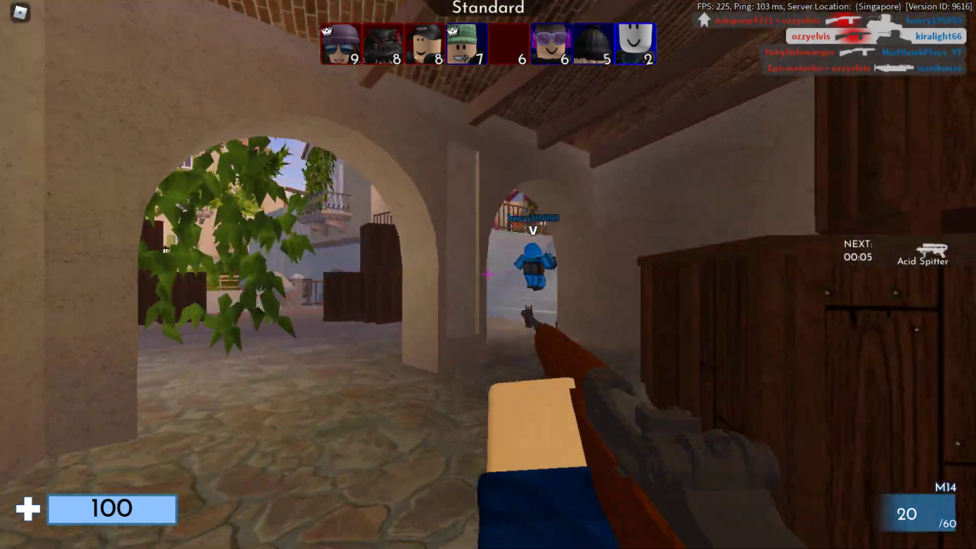
- Advance through the archways and up the stairs, shooting the enemies at the top
key(w)
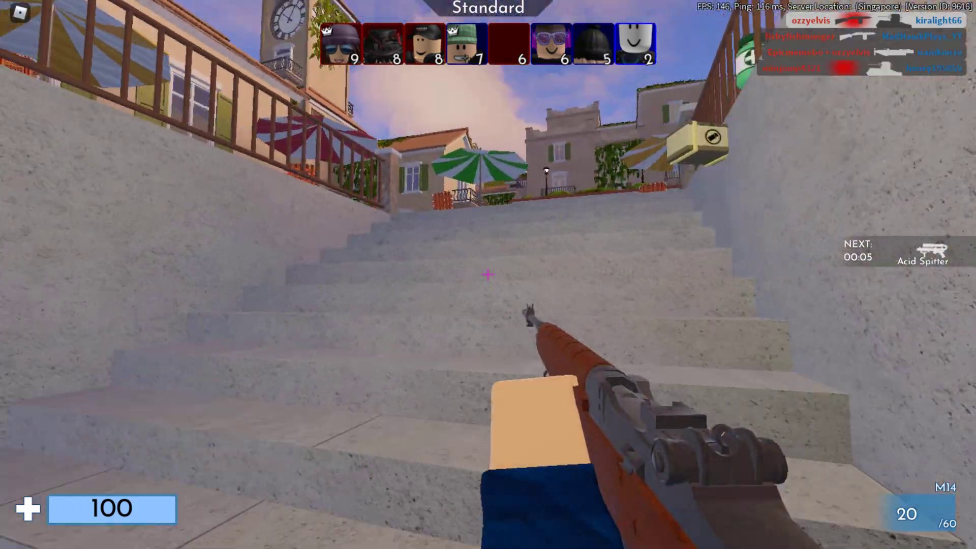
key(w)
click(488, 274)
click(488, 274)
click(488, 274)
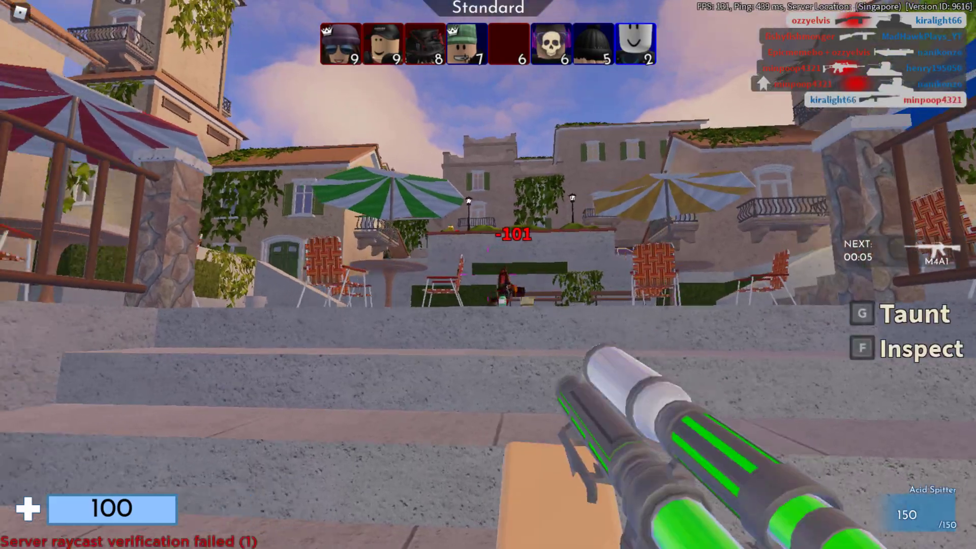
key(w)
click(488, 274)
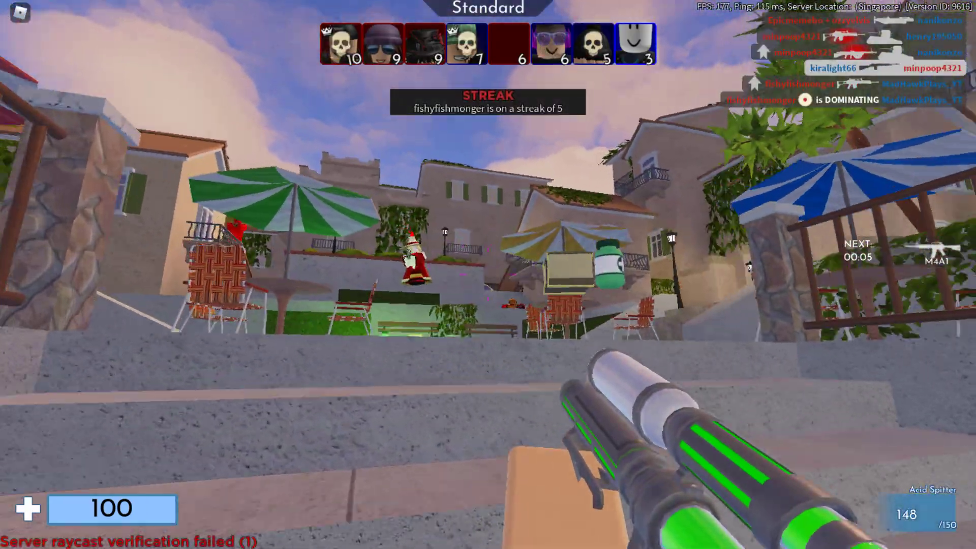
click(488, 275)
click(488, 274)
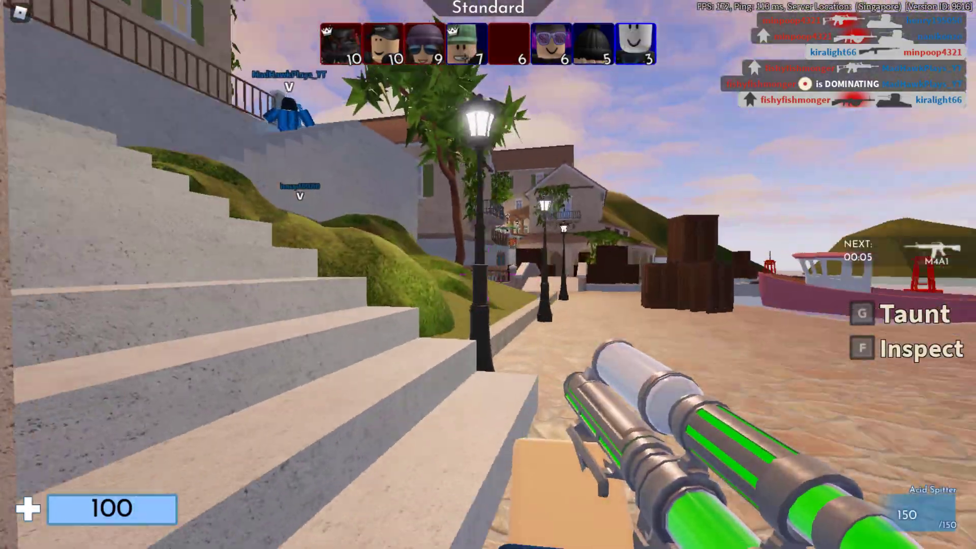
- Climb onto the street and shoot the enemies in the street and on the terrace
key(w)
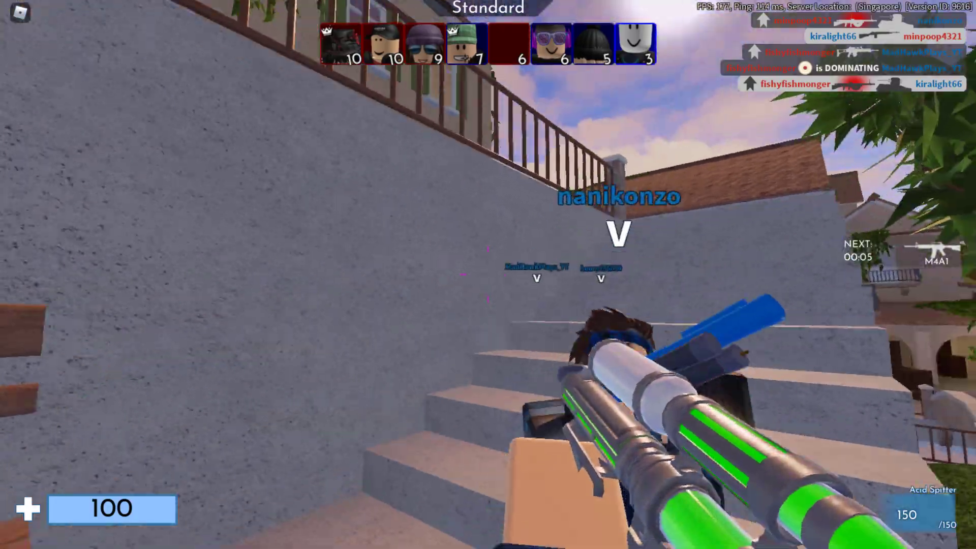
key(w)
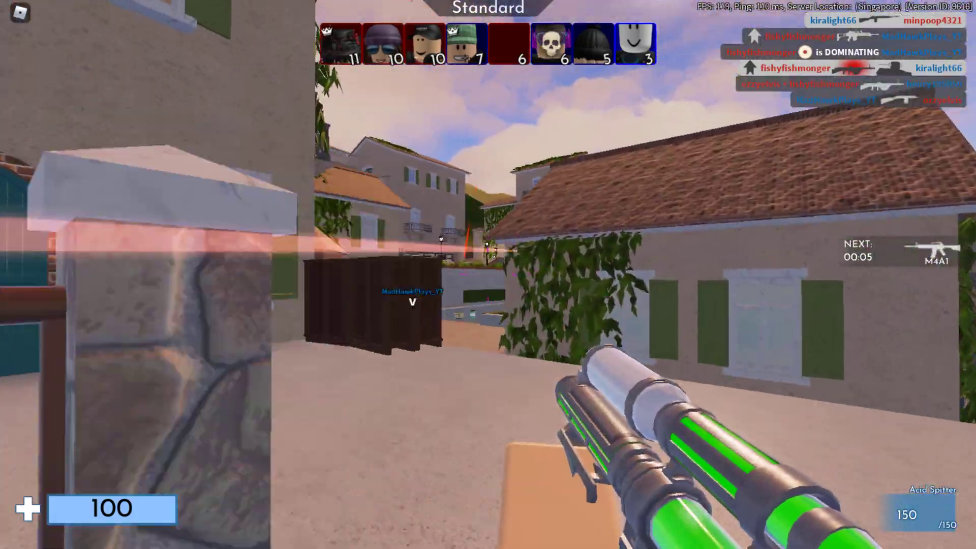
key(w)
click(488, 275)
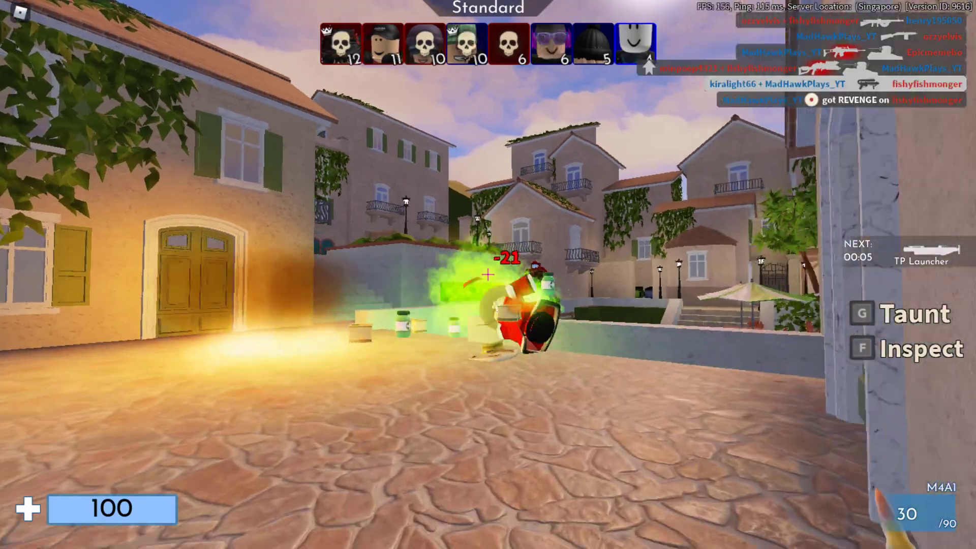
click(488, 274)
click(488, 275)
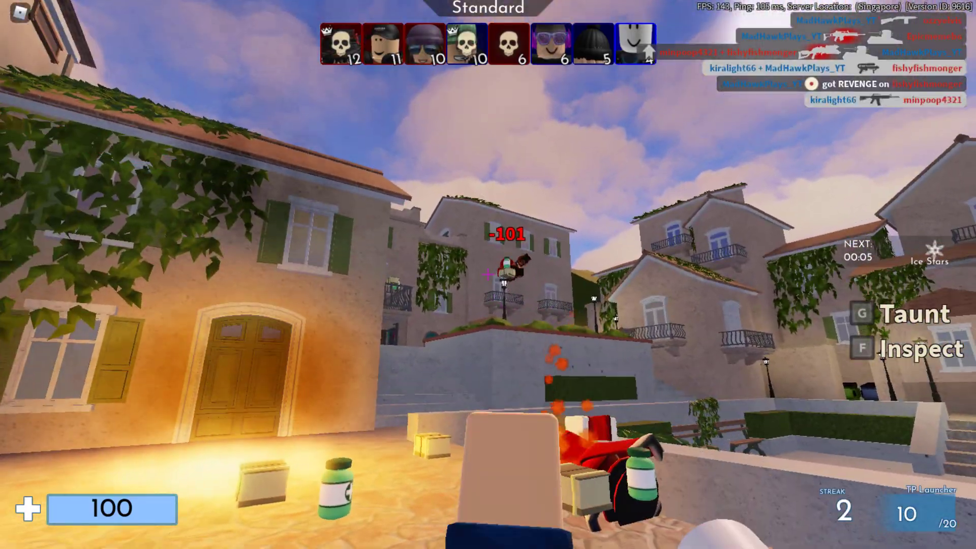
- Scroll the Driver Booster 9 Free page down to the section on how updated drivers boost performance
key(w)
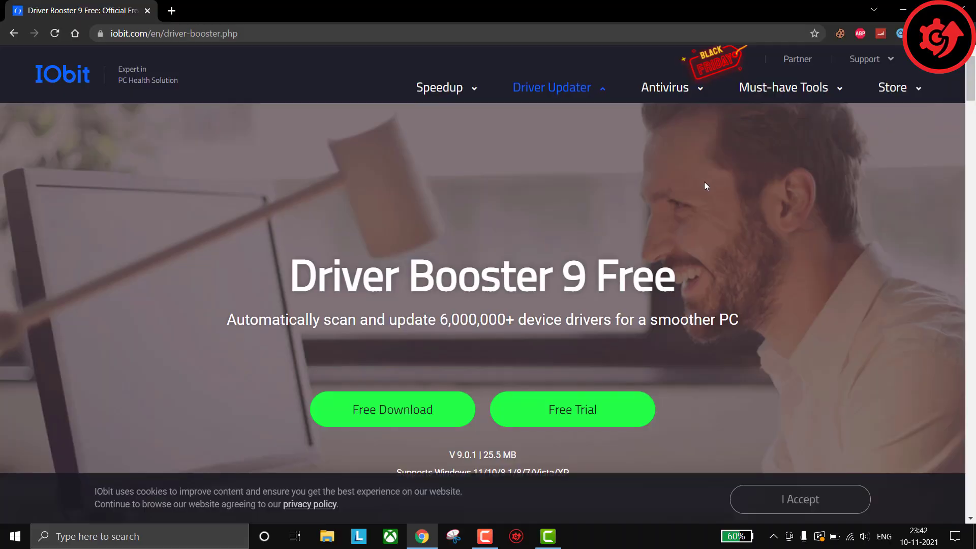
scroll(705, 183, down, 5)
scroll(707, 182, down, 10)
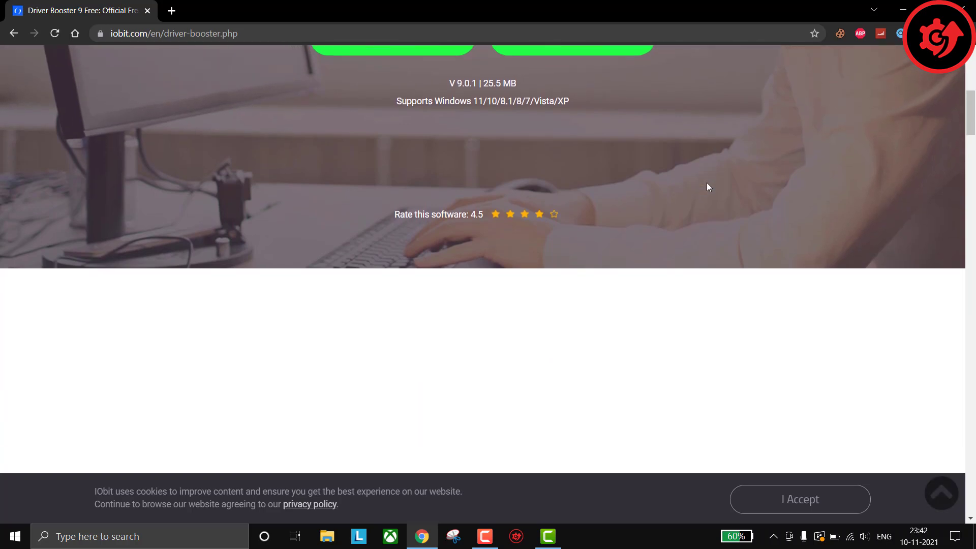
scroll(708, 182, down, 10)
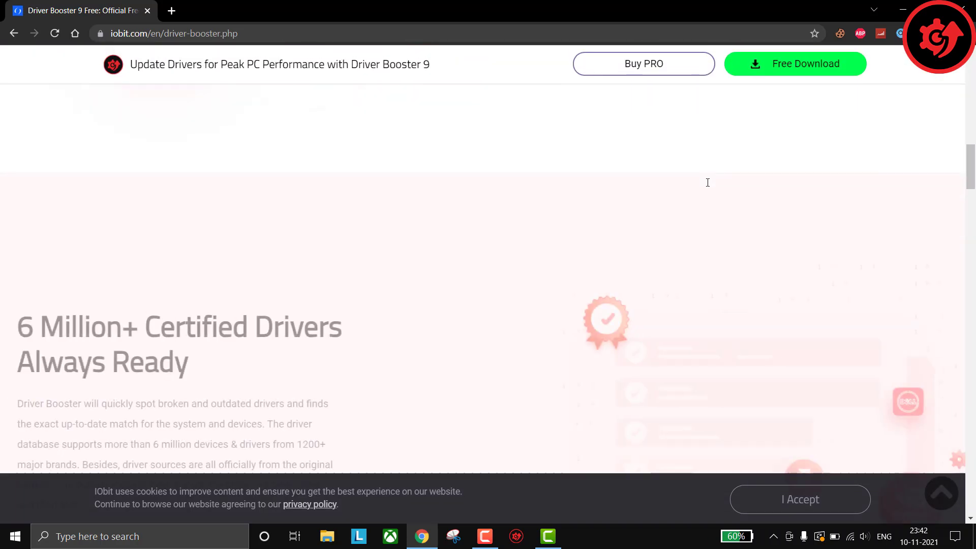
scroll(708, 182, down, 10)
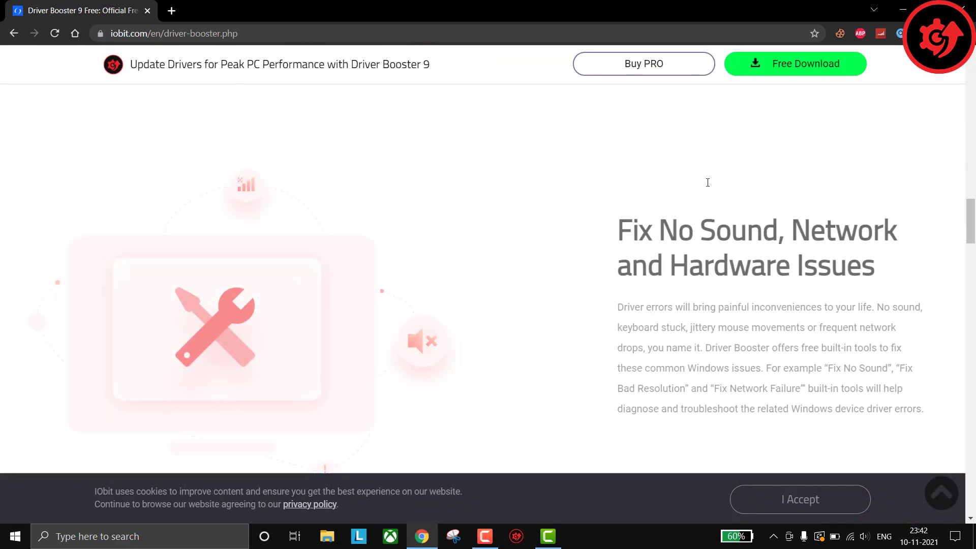
scroll(709, 187, down, 9)
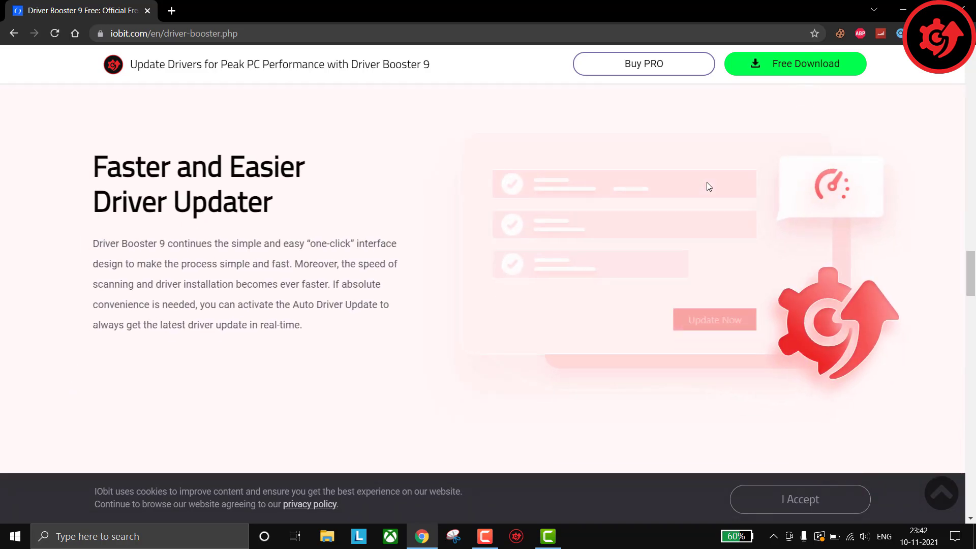
scroll(710, 187, down, 6)
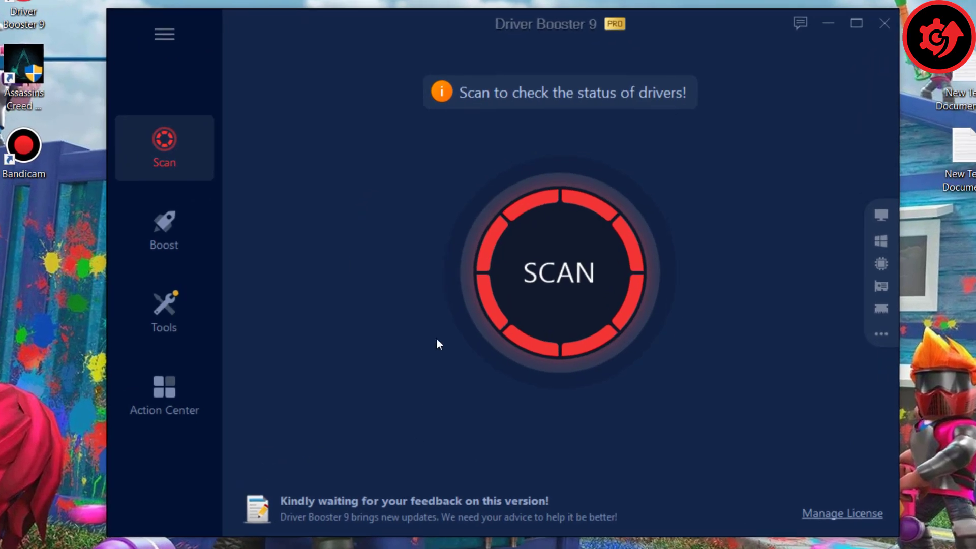
- Scan the drivers and scroll through the results showing all 170 up to date
click(587, 261)
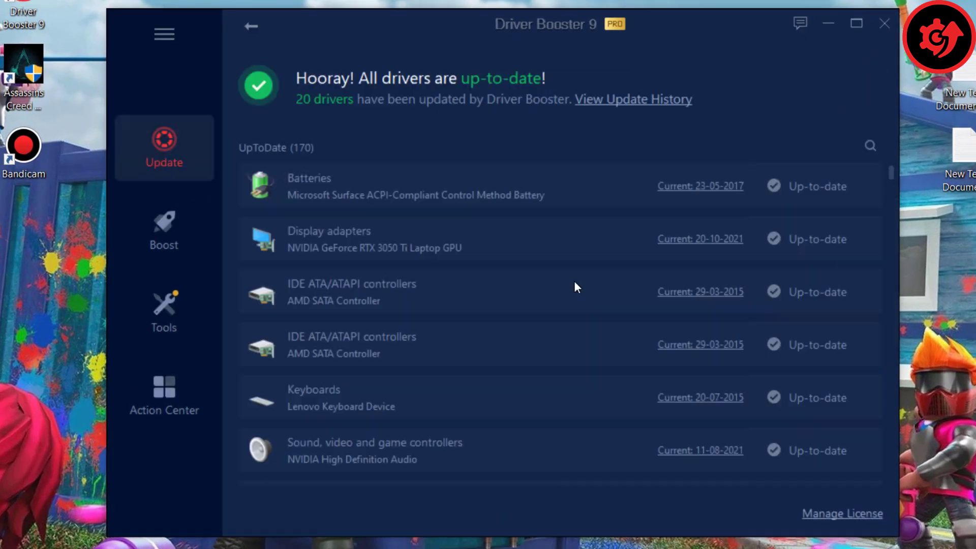
scroll(864, 229, down, 15)
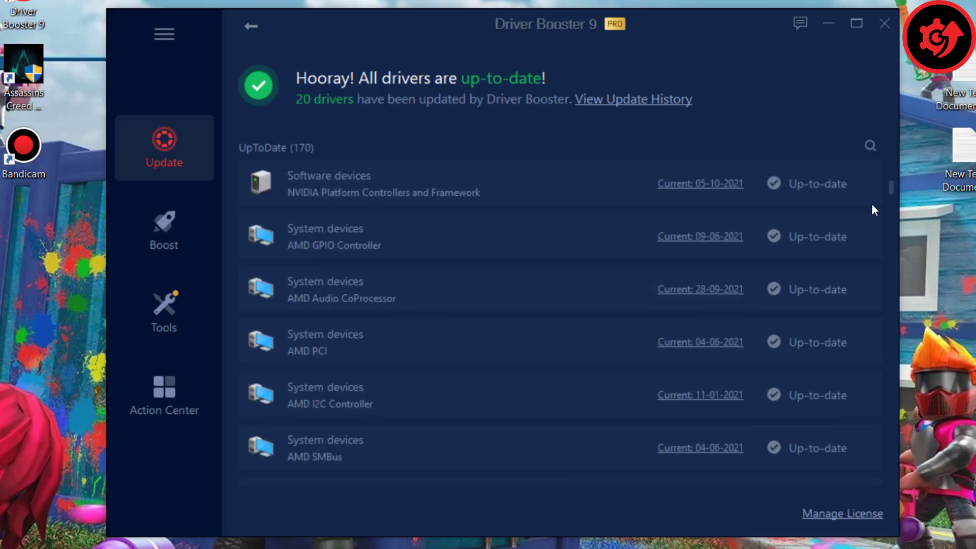
drag(890, 216, 850, 95)
- Turn on Game Boost and review the details of the 17 stopped apps and services
click(170, 229)
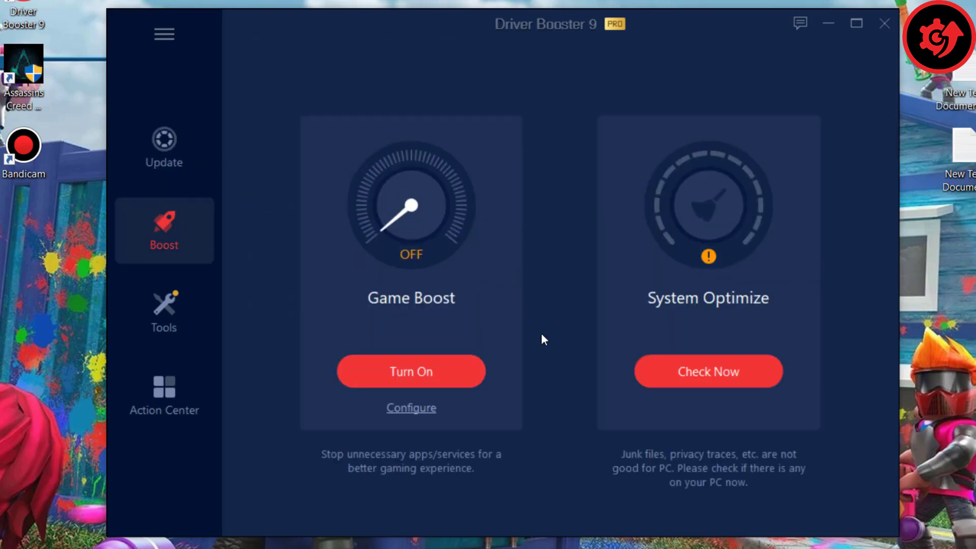
click(389, 376)
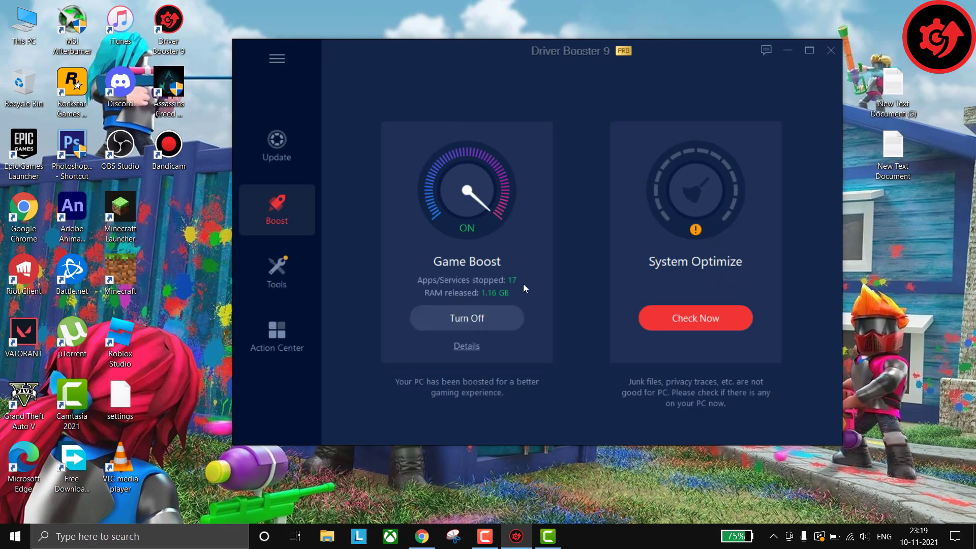
click(467, 346)
scroll(346, 261, down, 2)
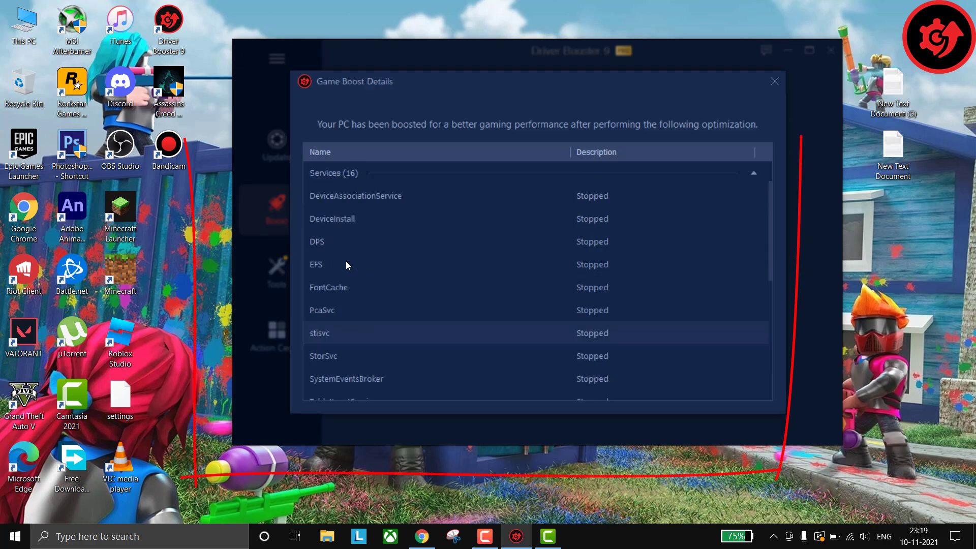
scroll(346, 261, up, 2)
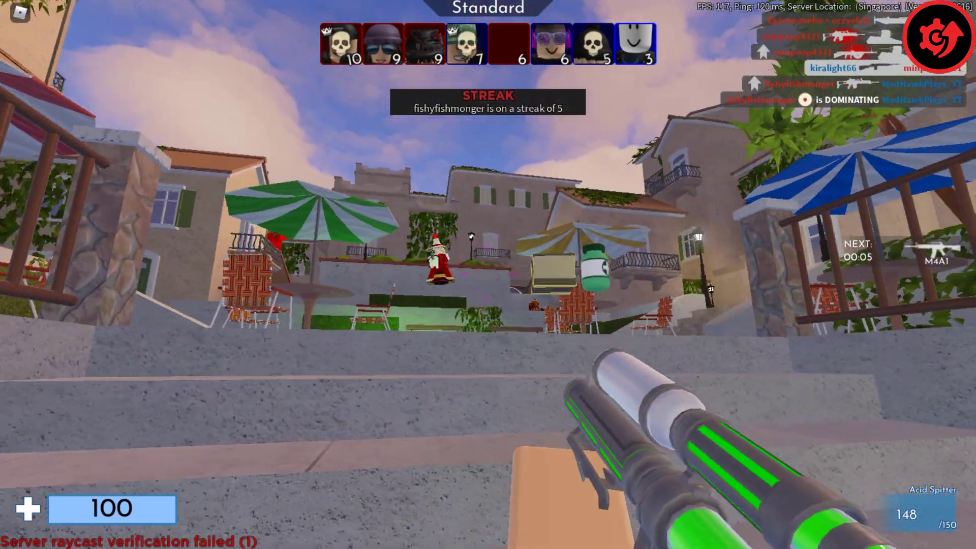
- Fire at enemies in the Roblox match, then go to Driver Booster's Tools page
click(488, 274)
click(488, 275)
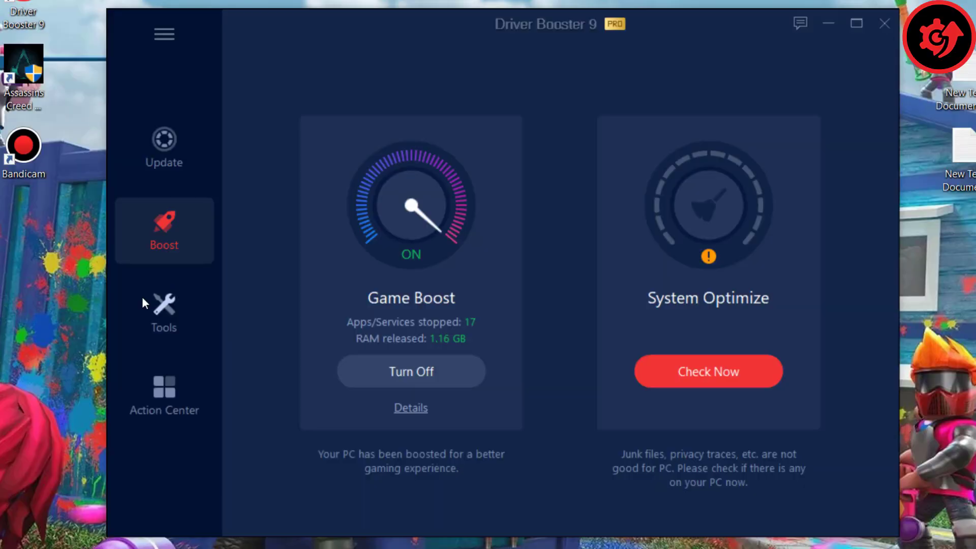
click(142, 297)
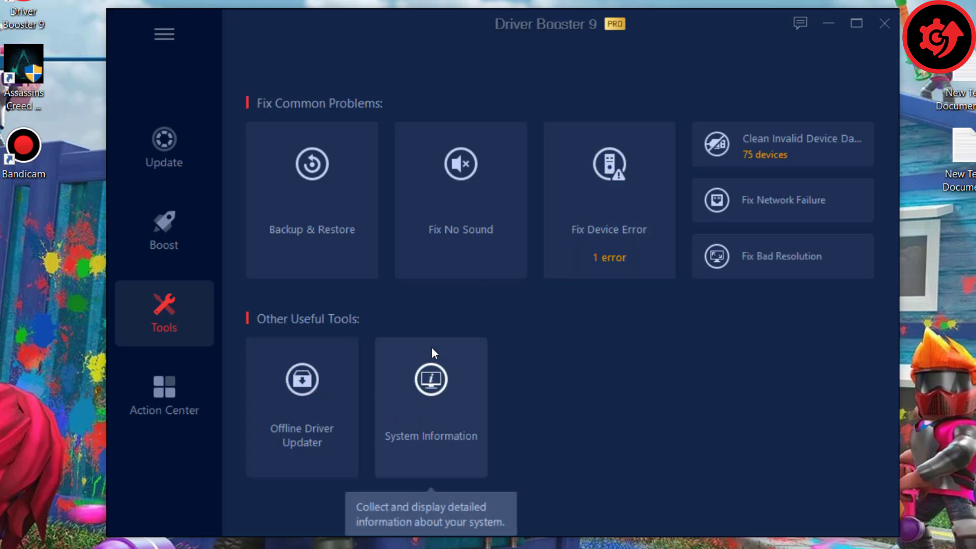
- Browse the Action Center offers and the Tools page, then return to the Game Boost page
click(160, 382)
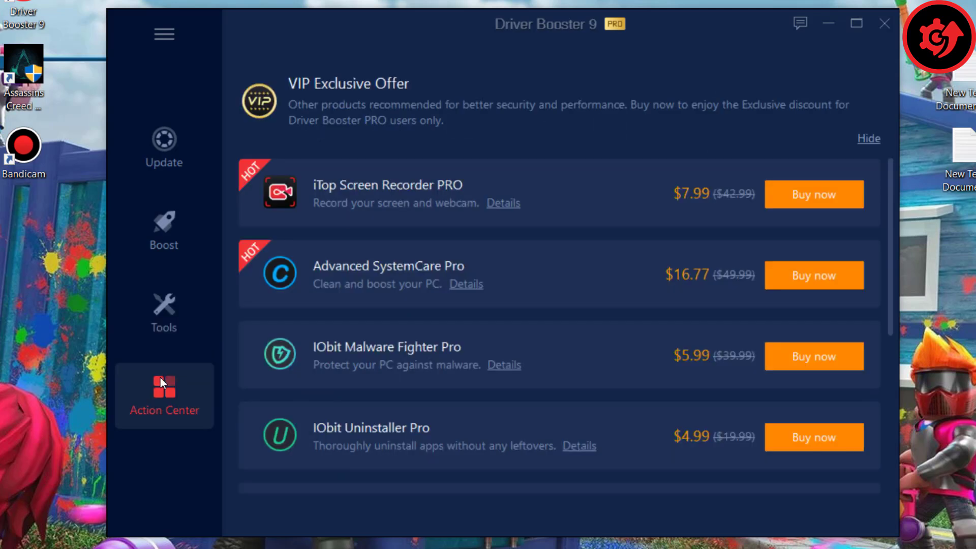
click(175, 339)
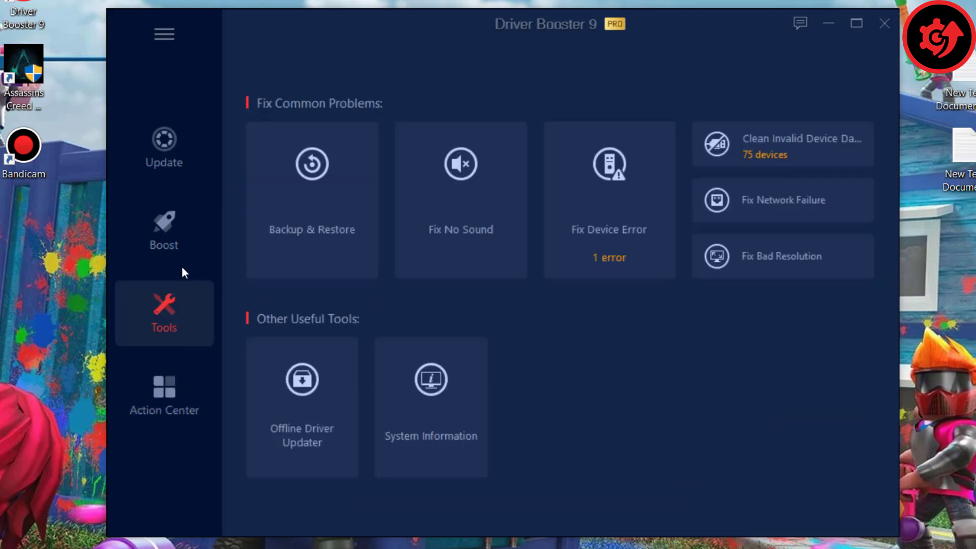
click(183, 260)
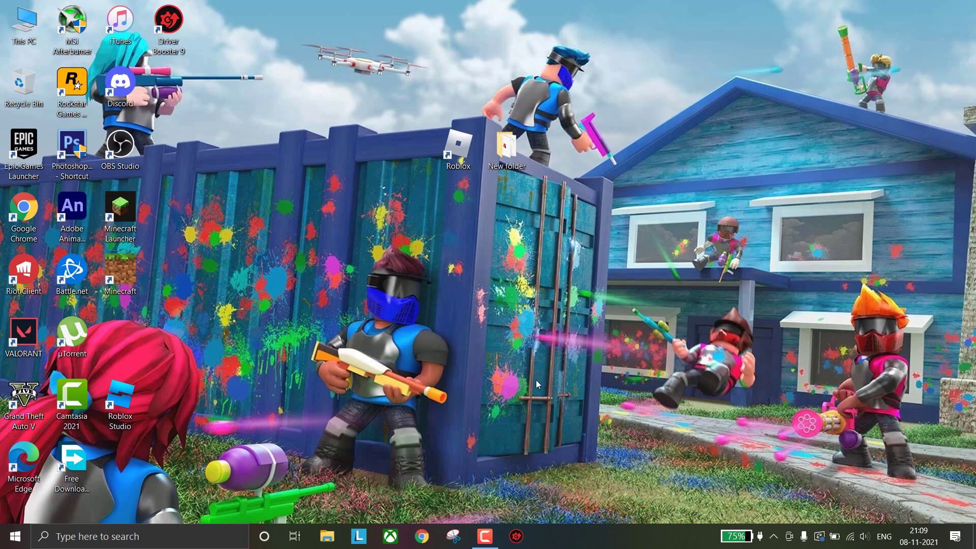
- Open the restore point settings via search 'res' and keep system protection on for Windows-SSD (C:)
click(193, 535)
text(res)
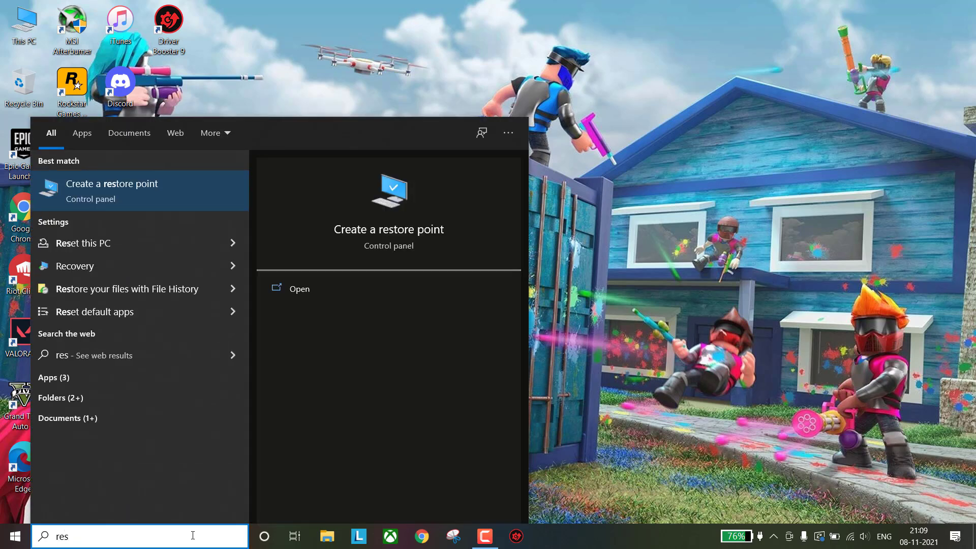
key(Return)
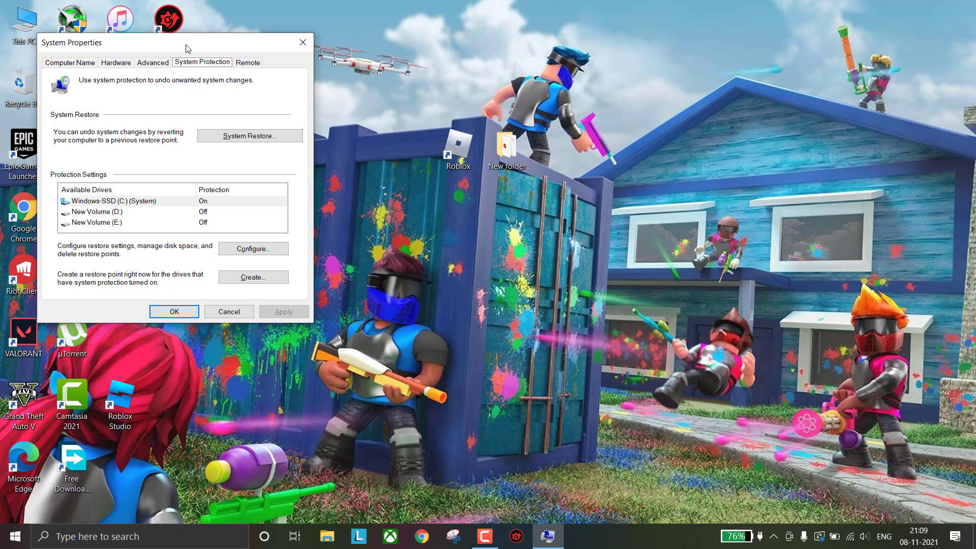
drag(187, 48, 365, 73)
click(383, 227)
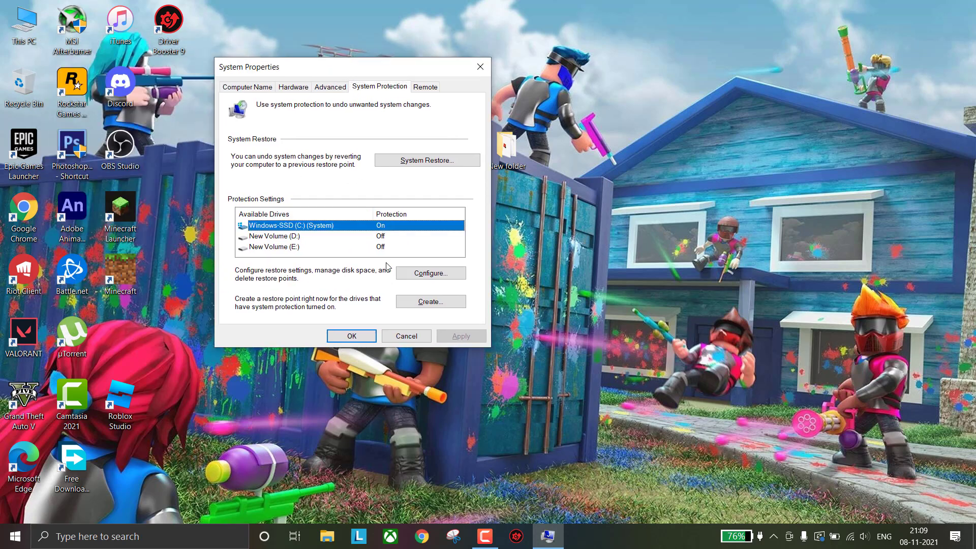
click(418, 274)
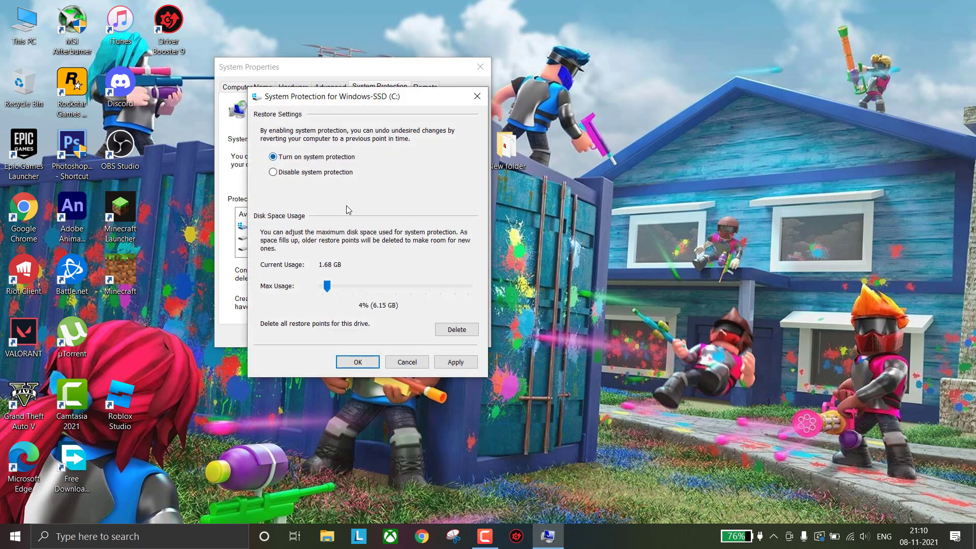
click(358, 362)
- Create a restore point named 'backup' and dismiss the success message
click(430, 306)
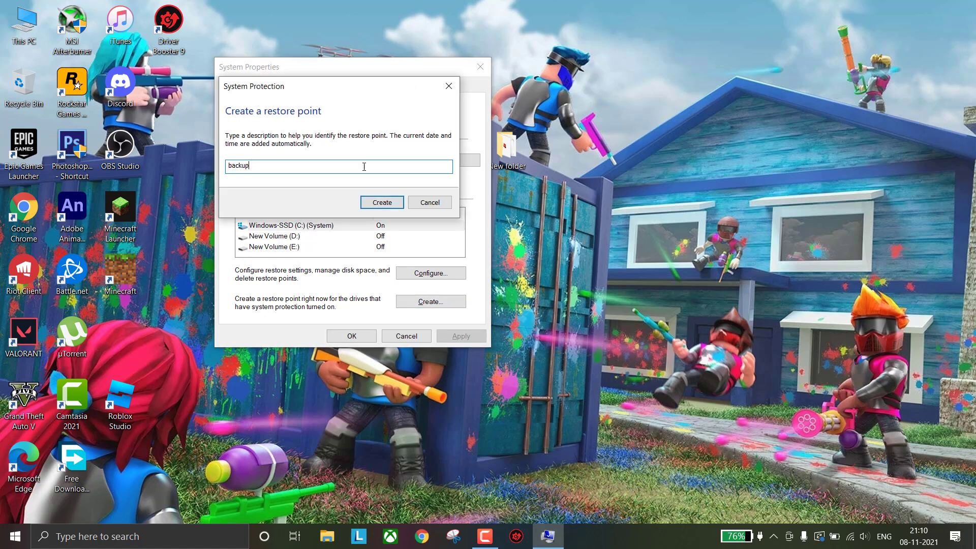
key(Return)
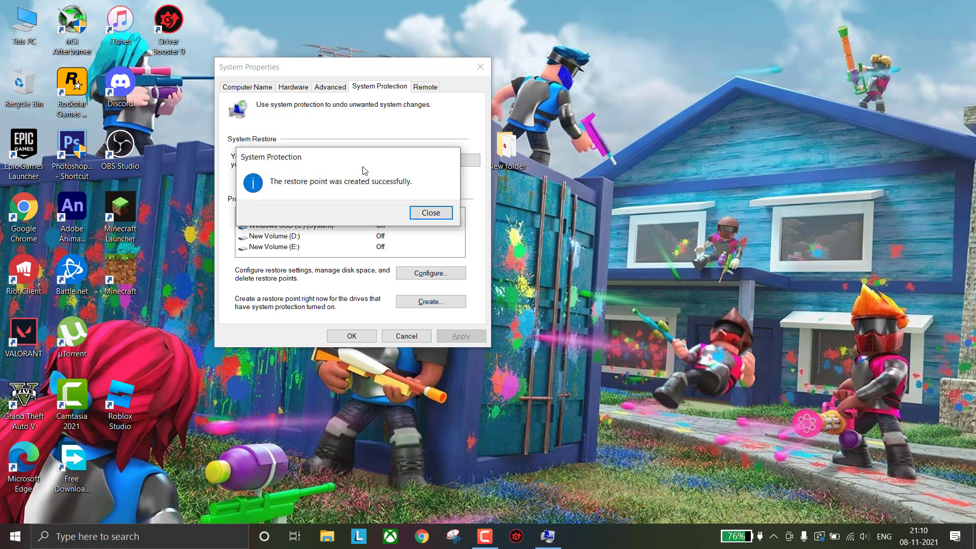
click(431, 212)
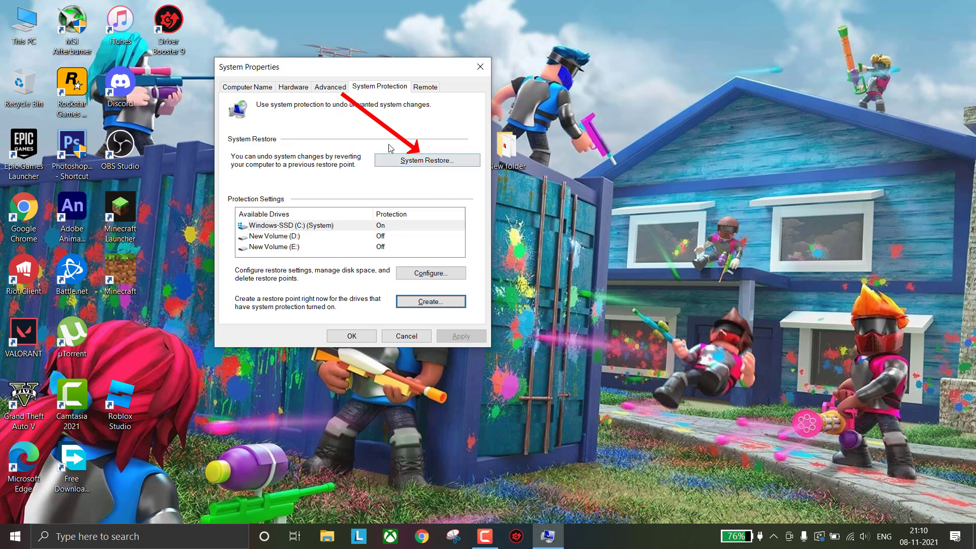
- Close System Properties and turn off app notifications under Settings > System > Notifications
click(446, 161)
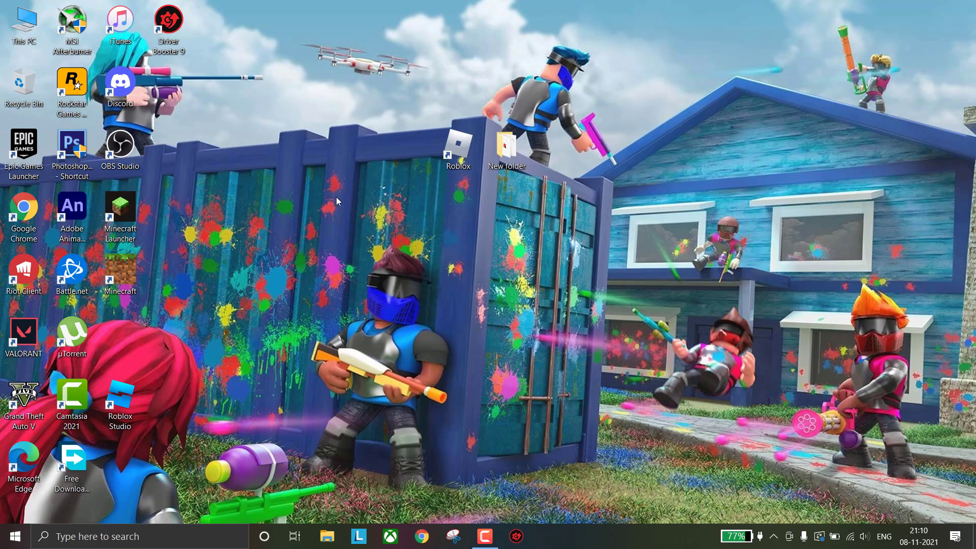
click(12, 537)
click(16, 477)
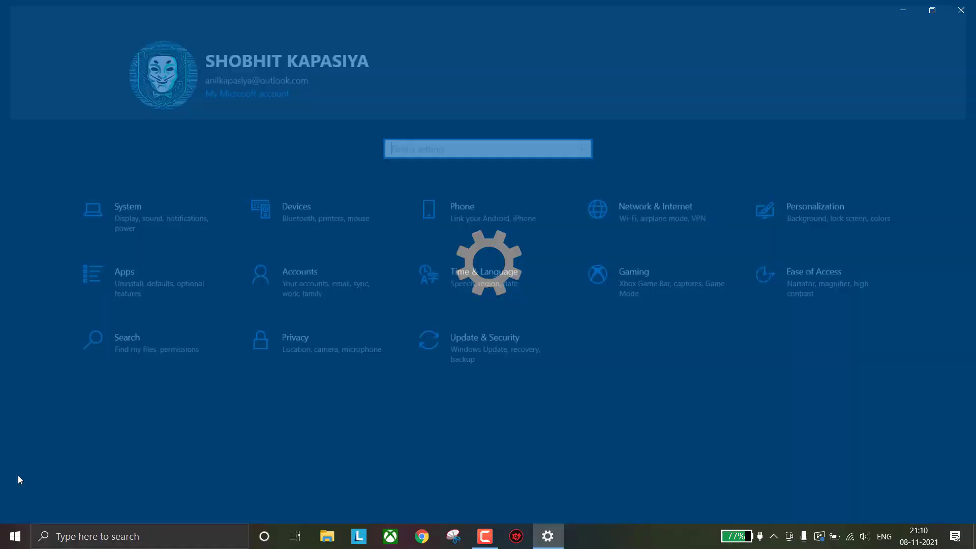
click(176, 216)
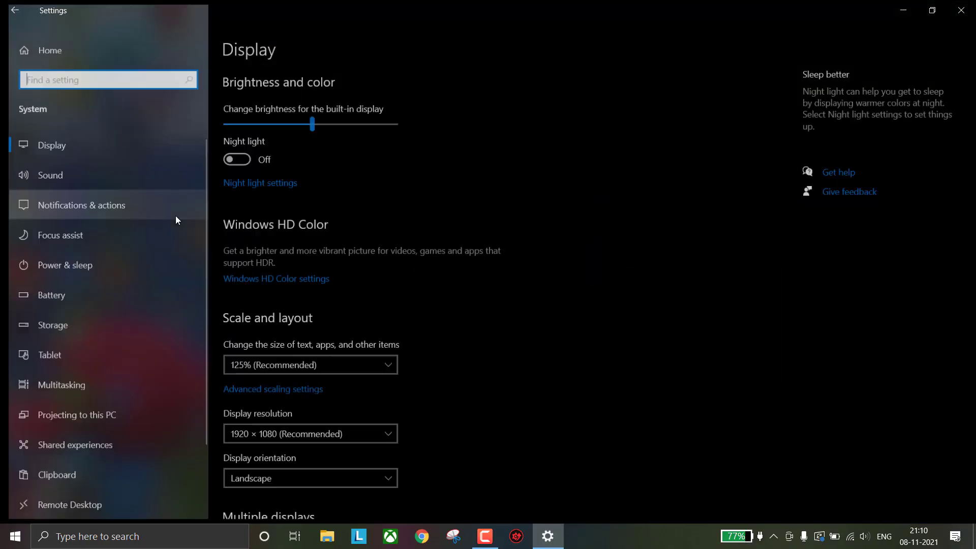
click(133, 205)
click(233, 229)
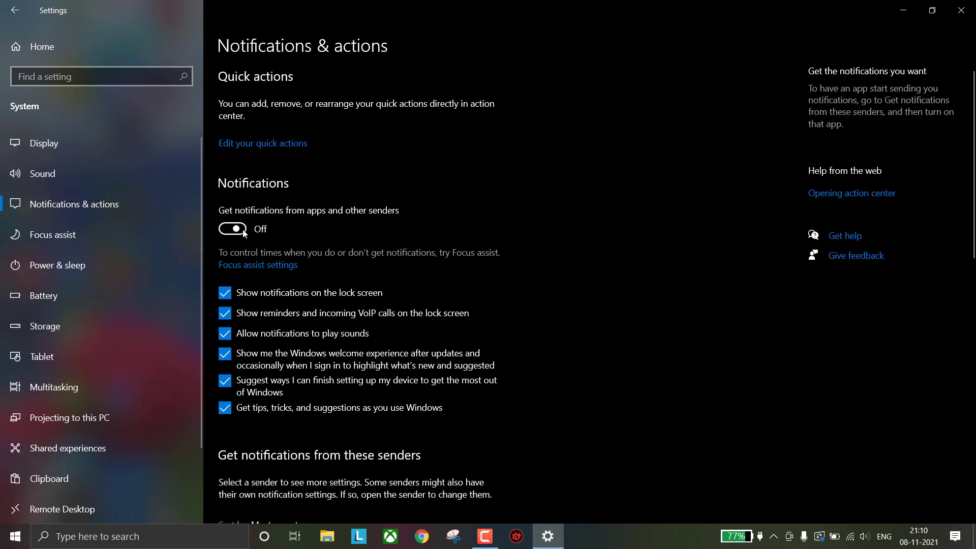
scroll(413, 227, down, 2)
scroll(413, 228, up, 2)
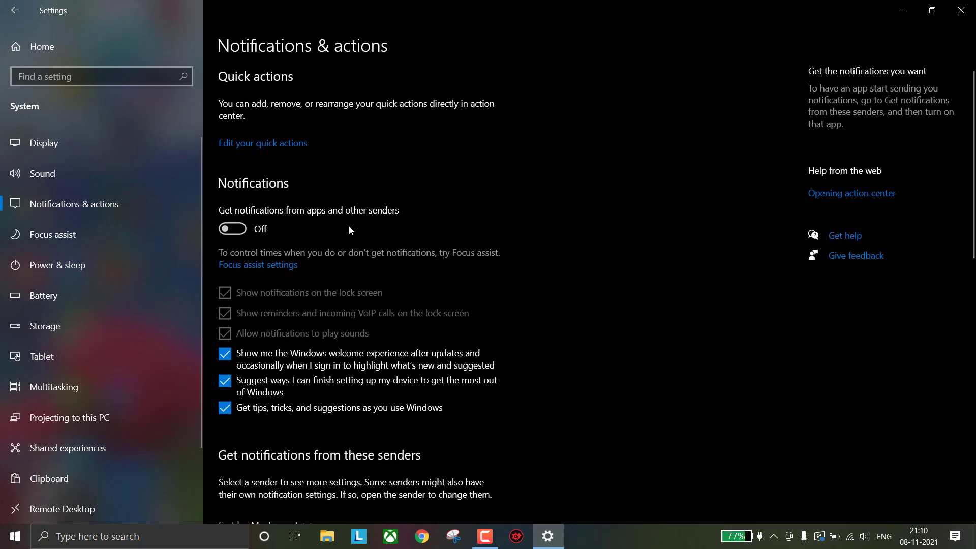
- Turn off Snap windows in Multitasking and Transparency effects in Personalization > Colors
click(69, 390)
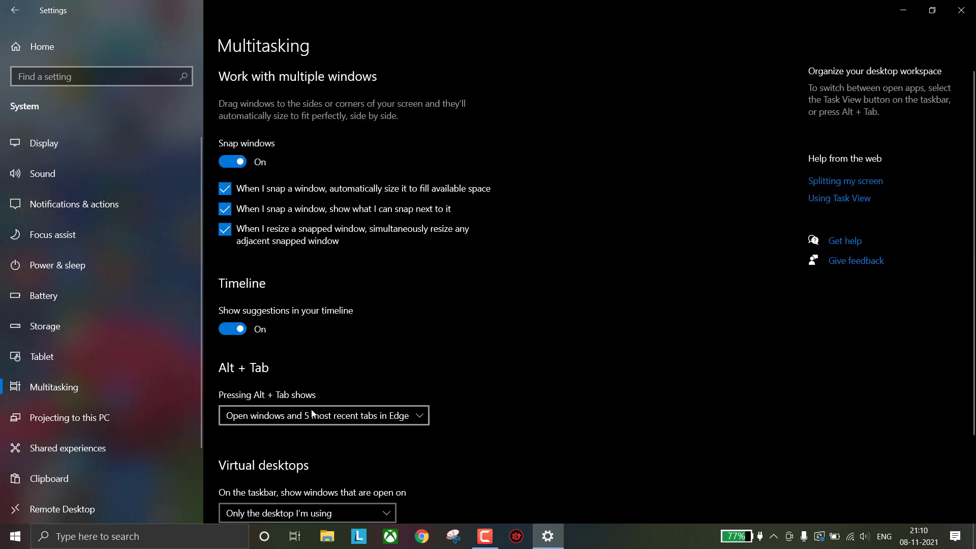
click(234, 163)
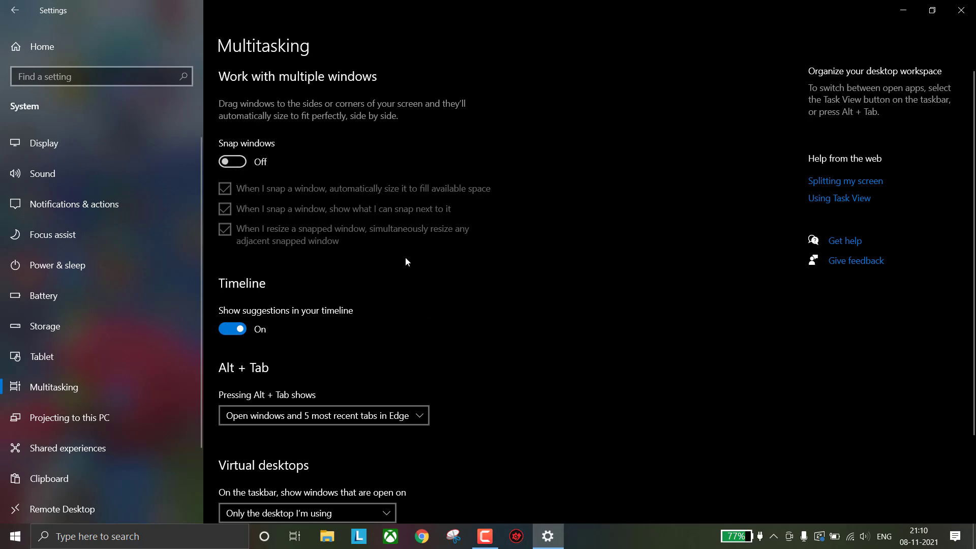
click(92, 48)
click(823, 200)
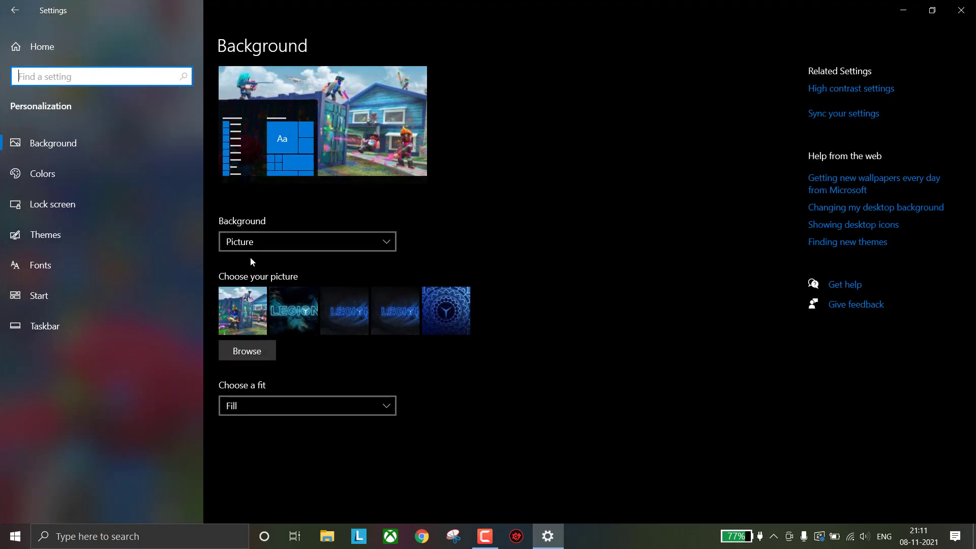
click(87, 172)
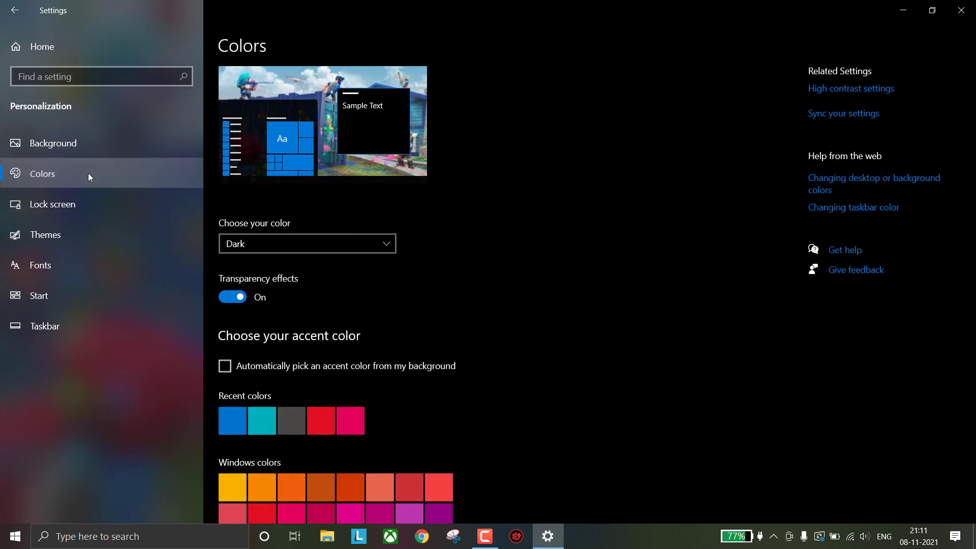
click(241, 297)
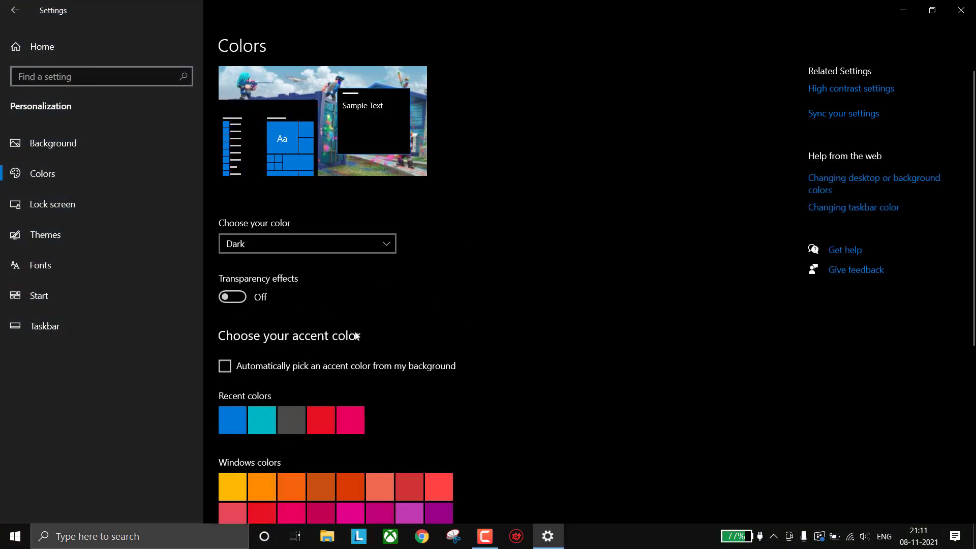
- Delete all downloaded maps on the Apps > Offline maps page
click(153, 50)
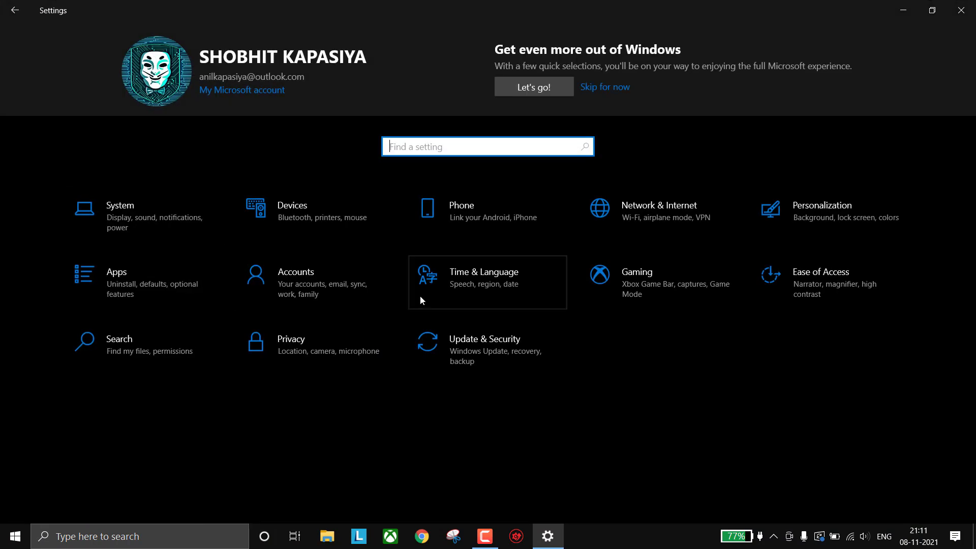
click(167, 276)
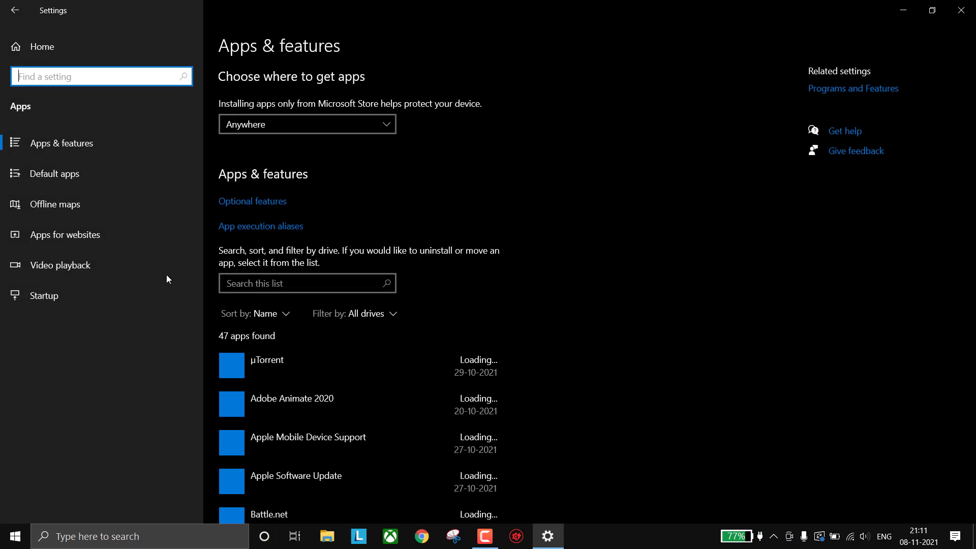
click(122, 203)
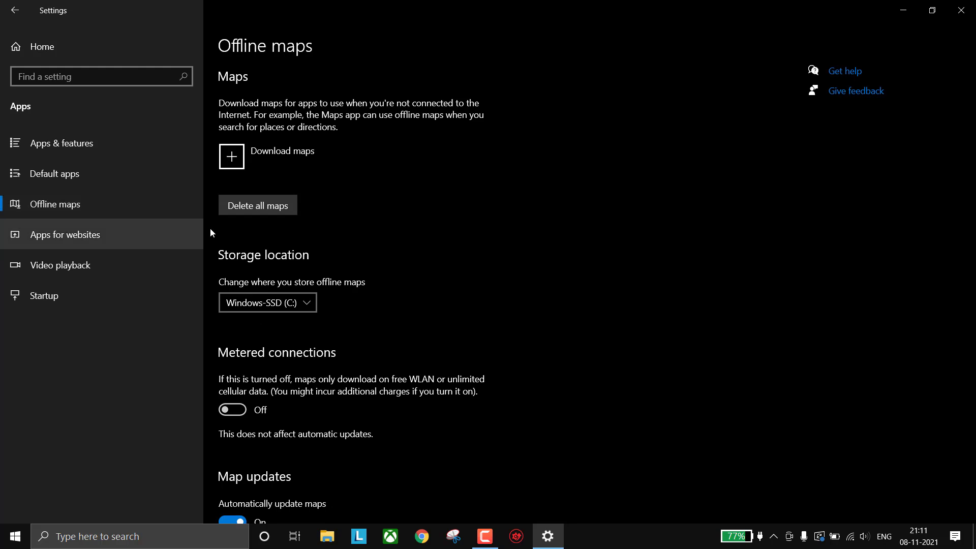
scroll(376, 254, down, 2)
scroll(249, 406, down, 2)
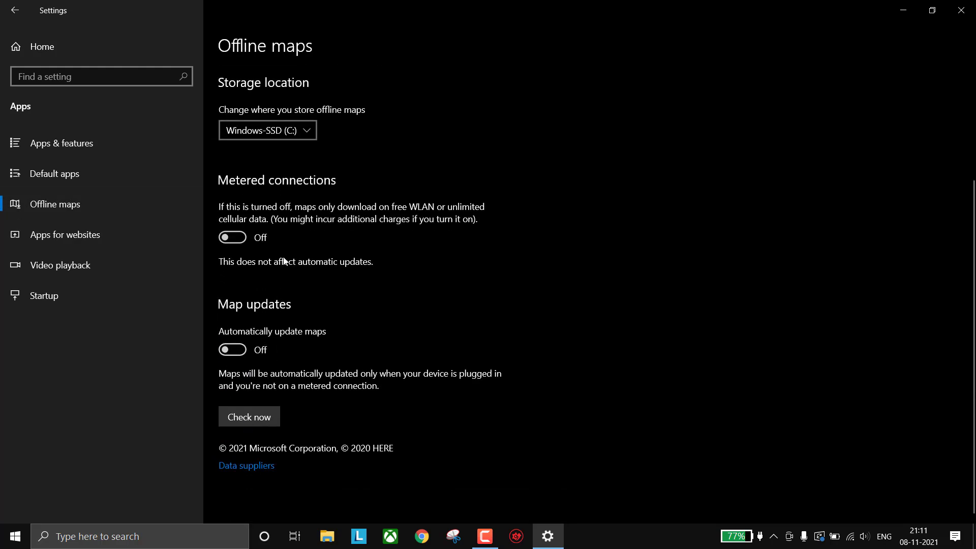
scroll(500, 276, up, 4)
click(285, 193)
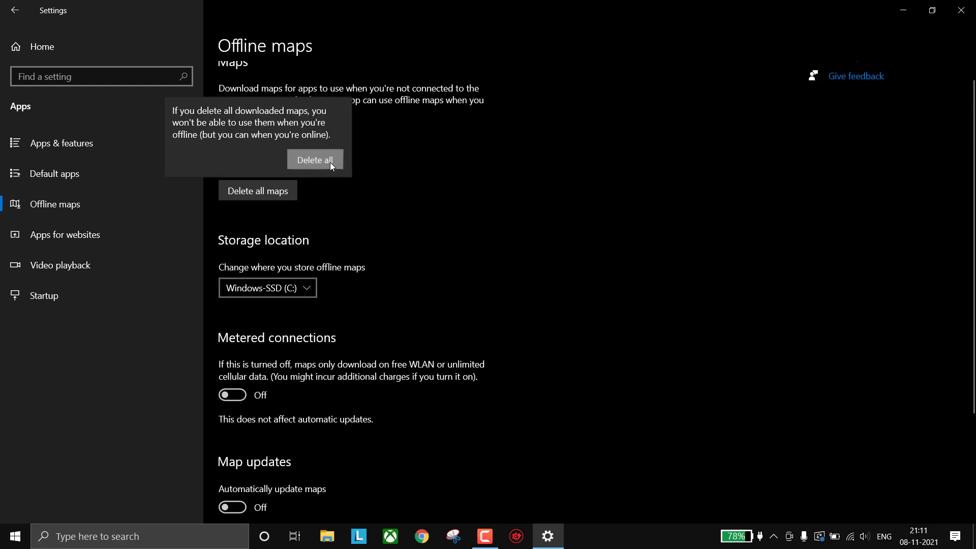
click(330, 162)
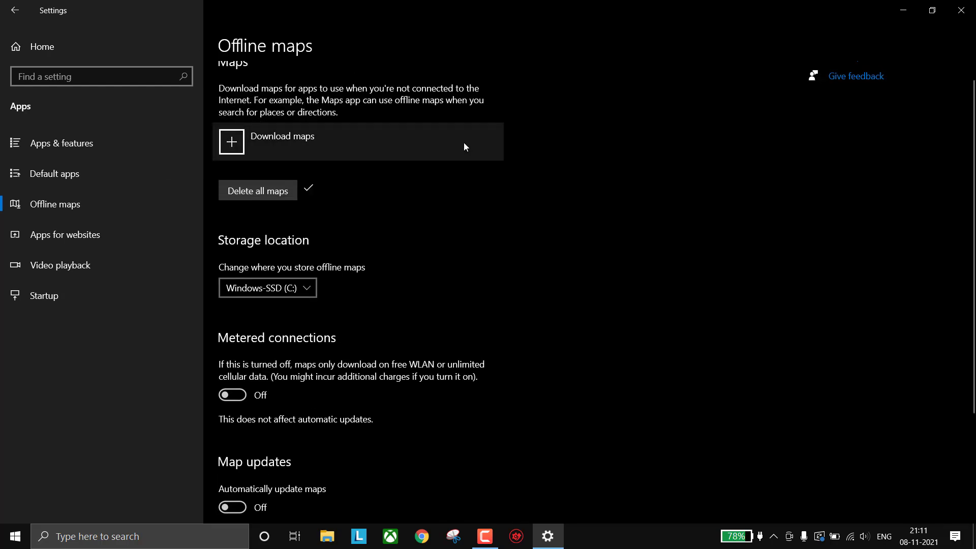
- Switch off Free Download Manager, the Radeon startup task and Skype in Startup apps
click(80, 300)
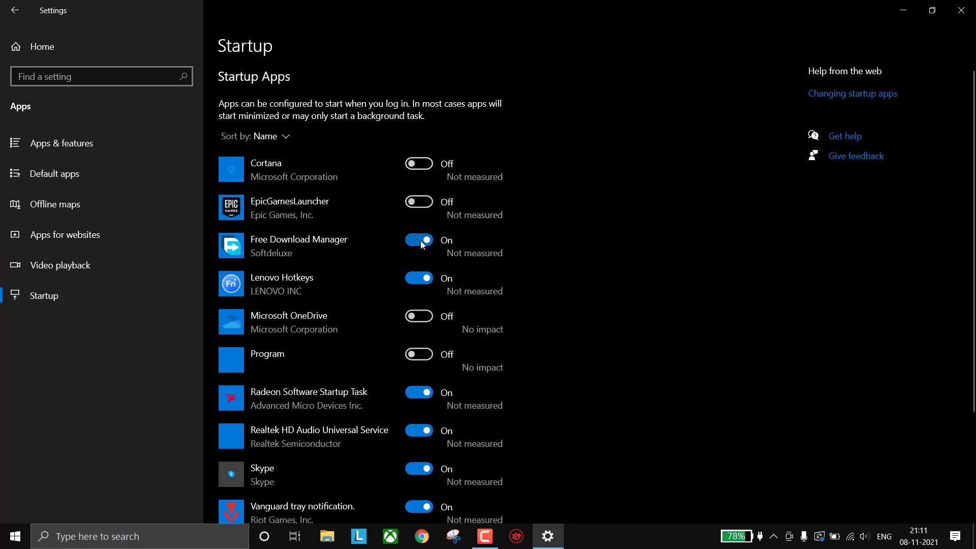
click(422, 281)
scroll(410, 309, down, 3)
click(415, 317)
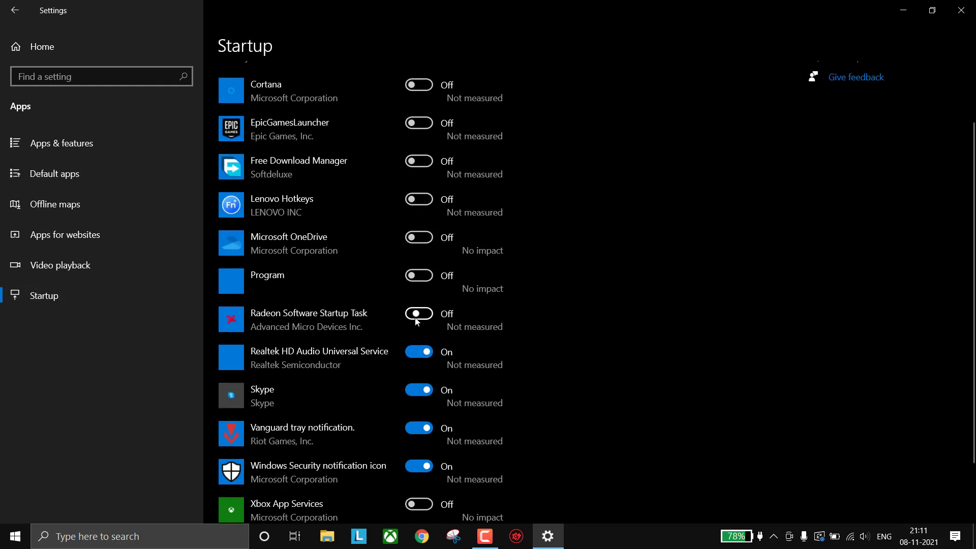
scroll(416, 319, down, 3)
click(416, 318)
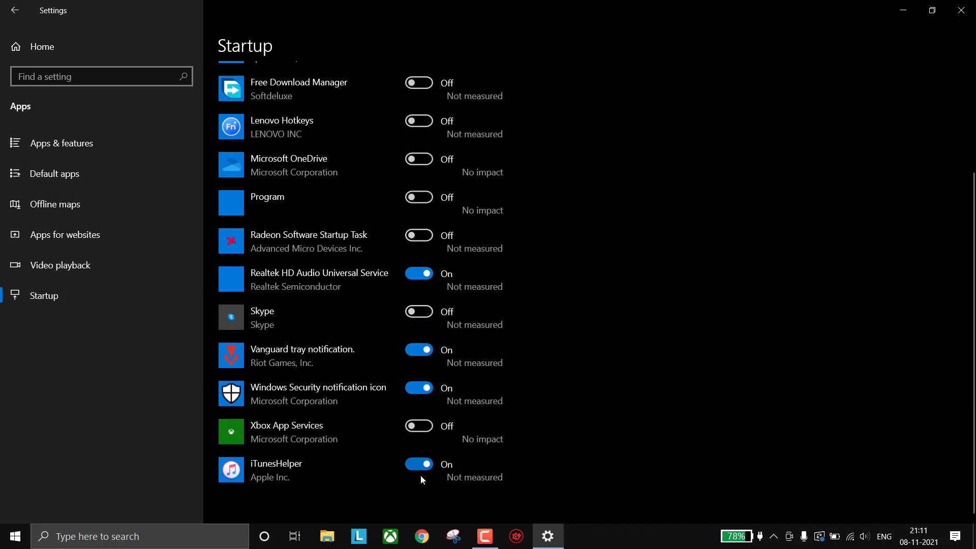
scroll(526, 389, up, 2)
scroll(526, 389, down, 1)
scroll(526, 389, up, 3)
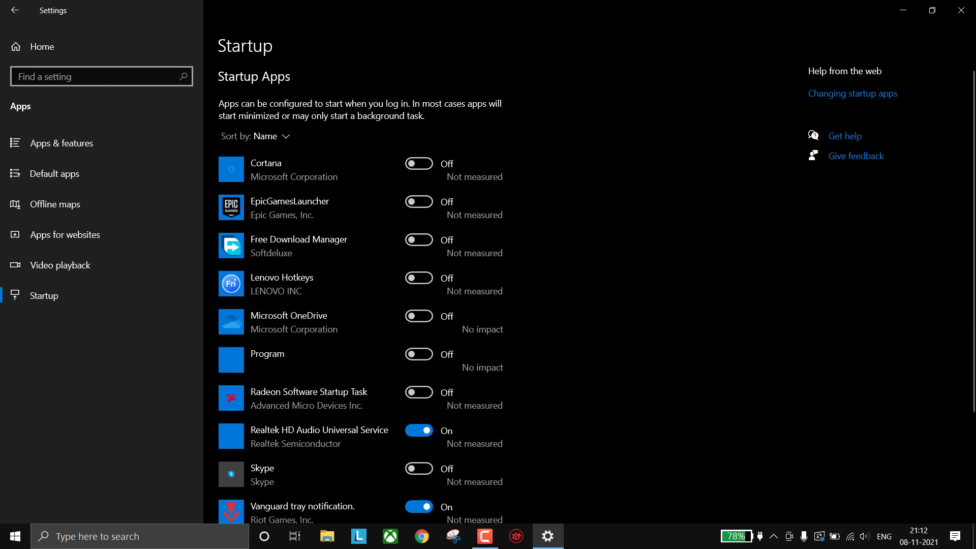
- Turn off Xbox Game Bar in the Gaming settings
click(104, 58)
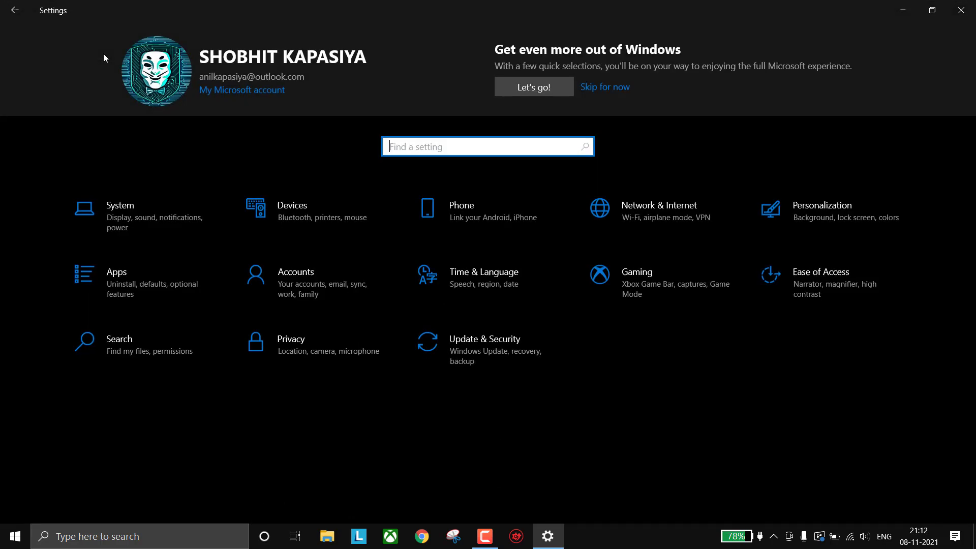
click(630, 297)
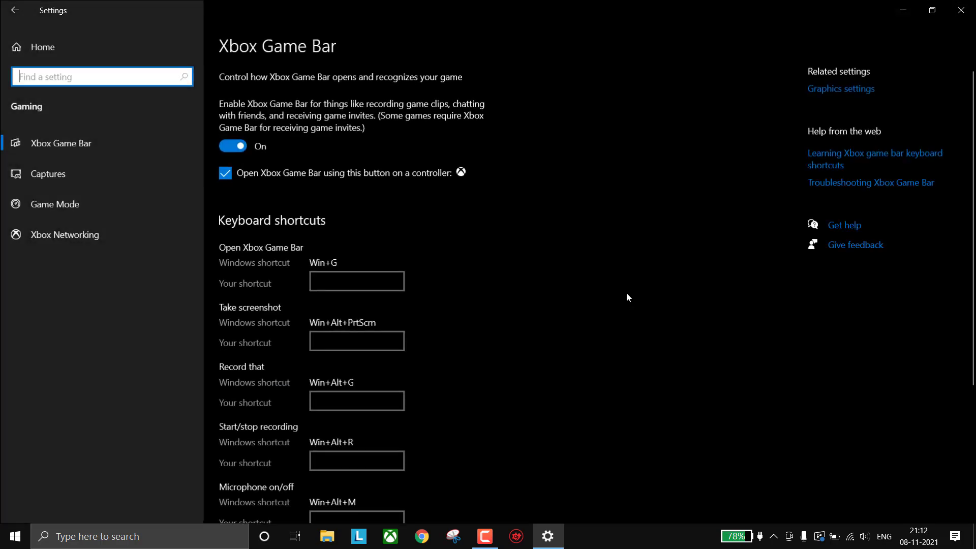
click(239, 149)
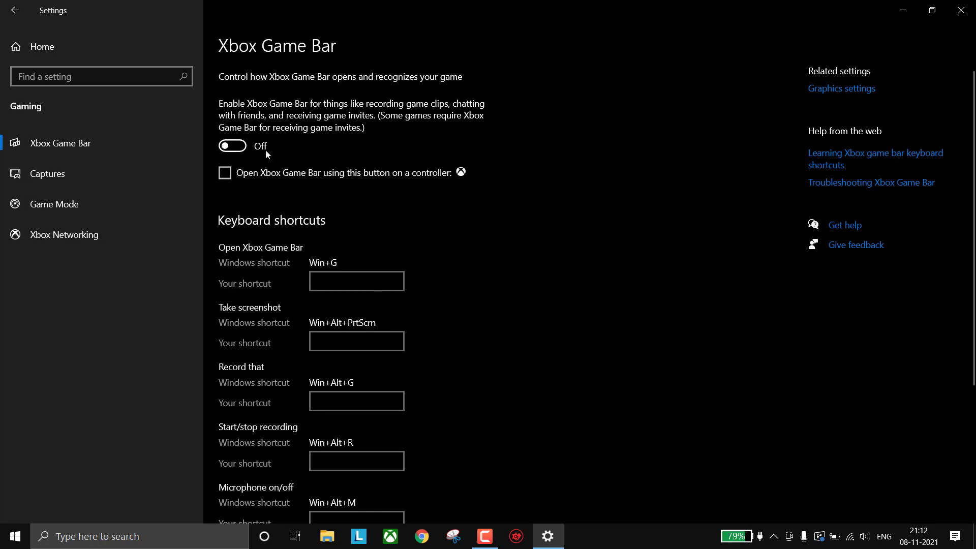
click(32, 208)
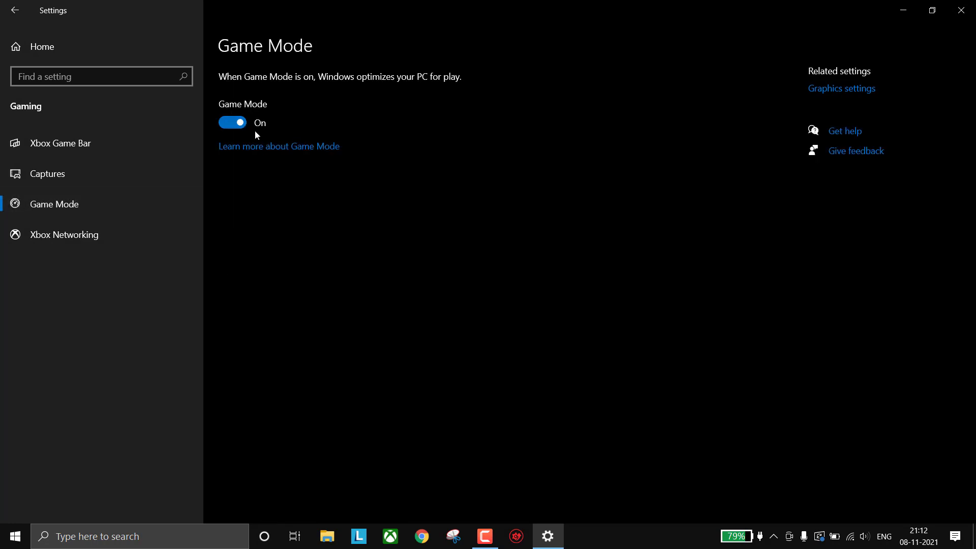
click(72, 46)
- Switch off the advertising ID, language list, app launch tracking and suggested content privacy options
click(329, 360)
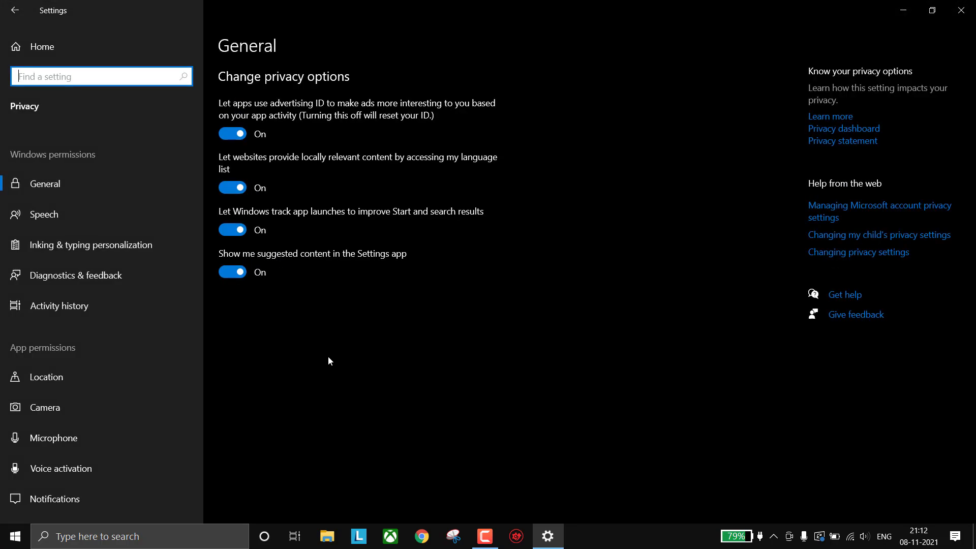
click(234, 133)
click(234, 187)
click(234, 229)
click(240, 273)
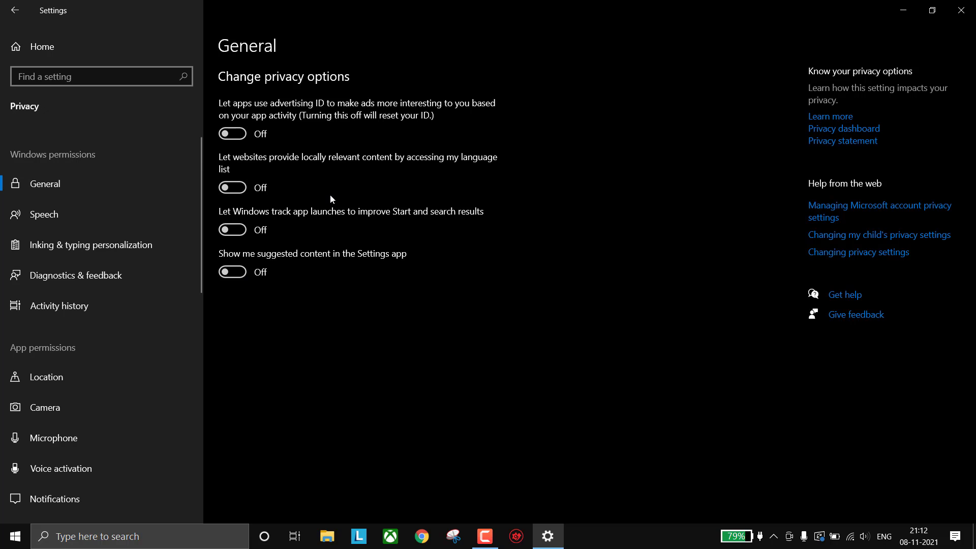
- Turn off diagnostic data viewing and delete the device's collected diagnostic data
click(189, 279)
scroll(300, 328, down, 5)
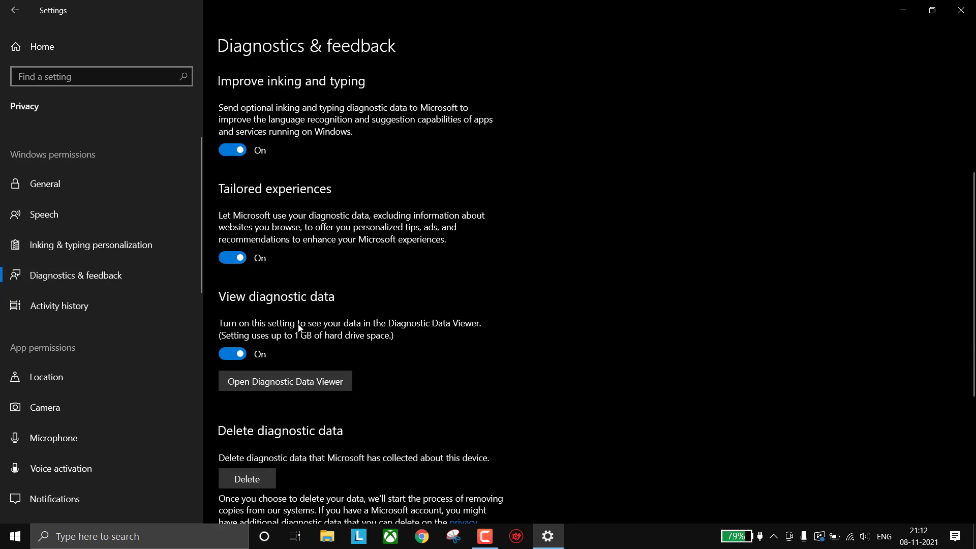
click(233, 354)
scroll(283, 338, down, 3)
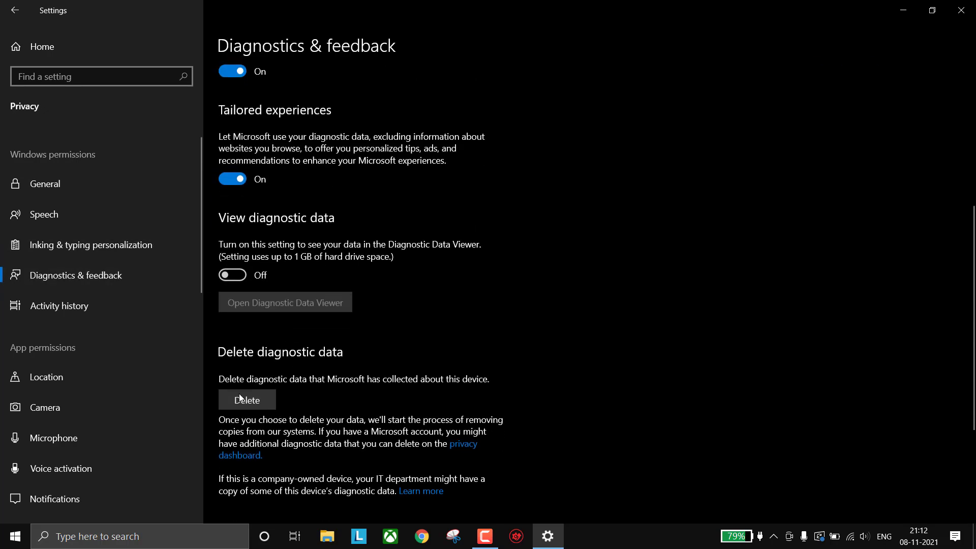
click(261, 404)
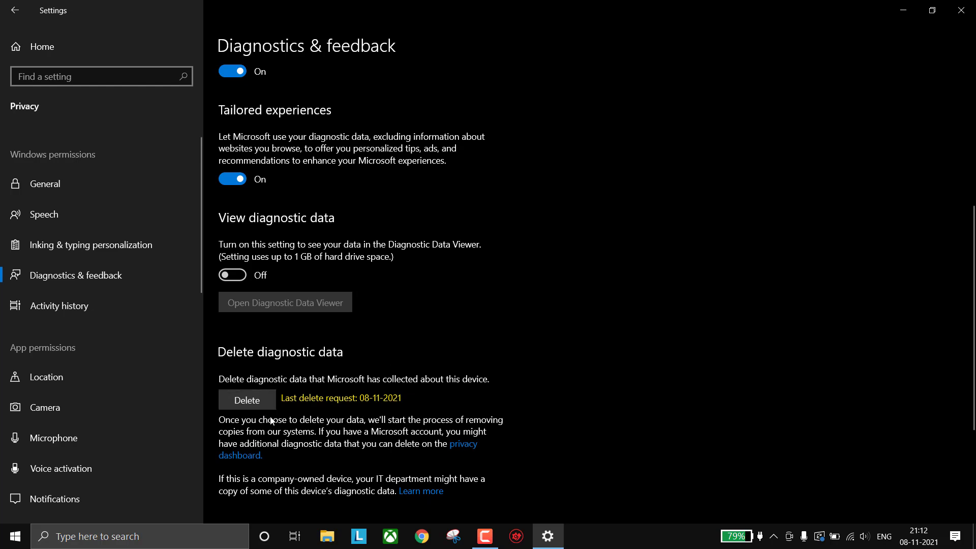
scroll(114, 378, down, 9)
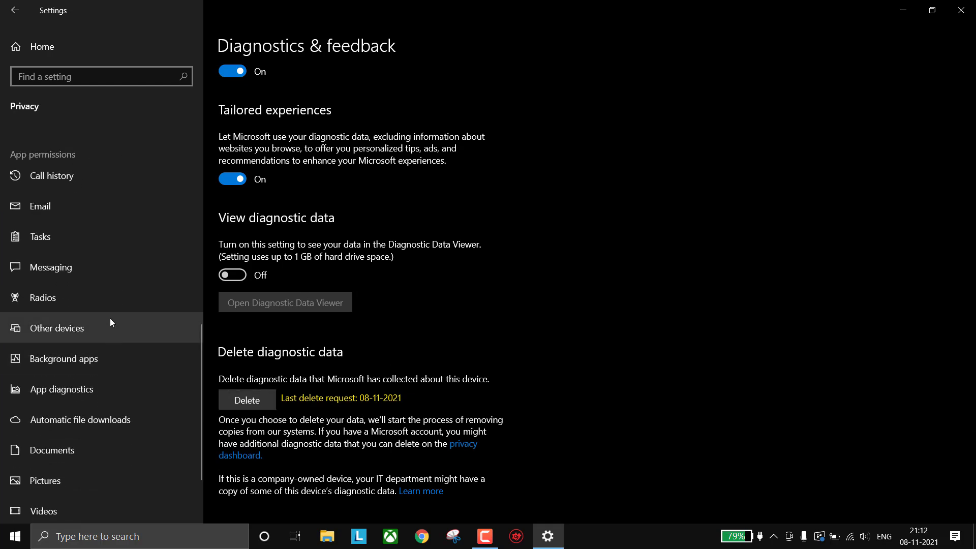
scroll(110, 331, down, 3)
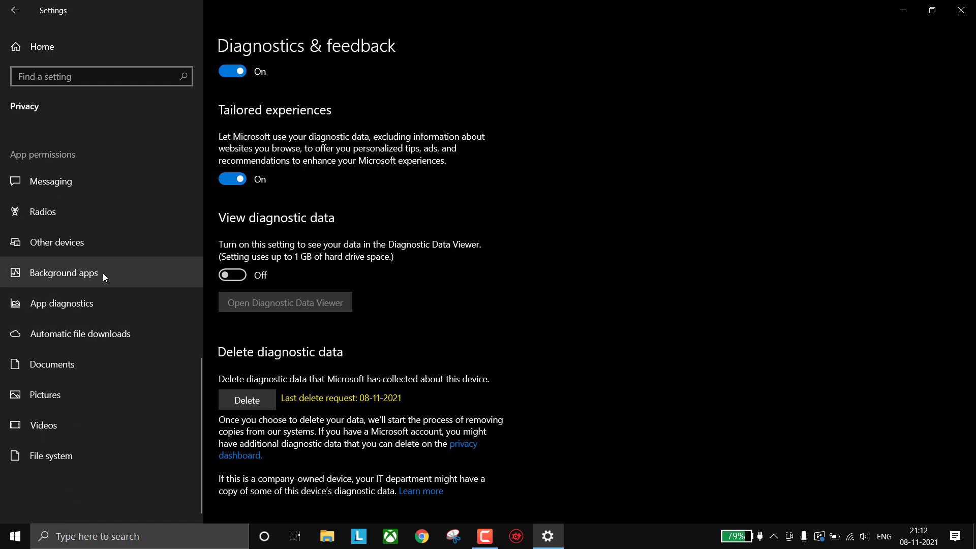
- Stop all background apps and block Delivery Optimization downloads from other PCs
click(74, 279)
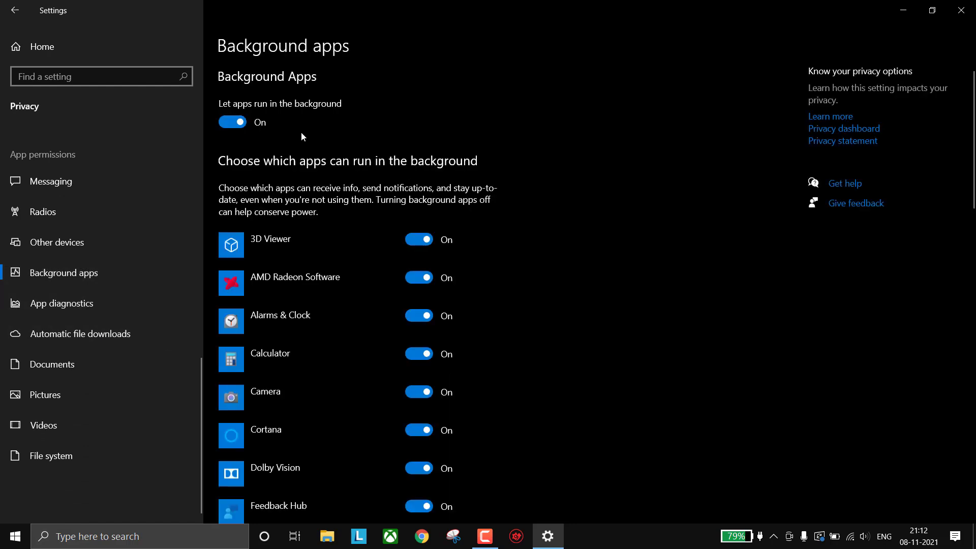
click(242, 123)
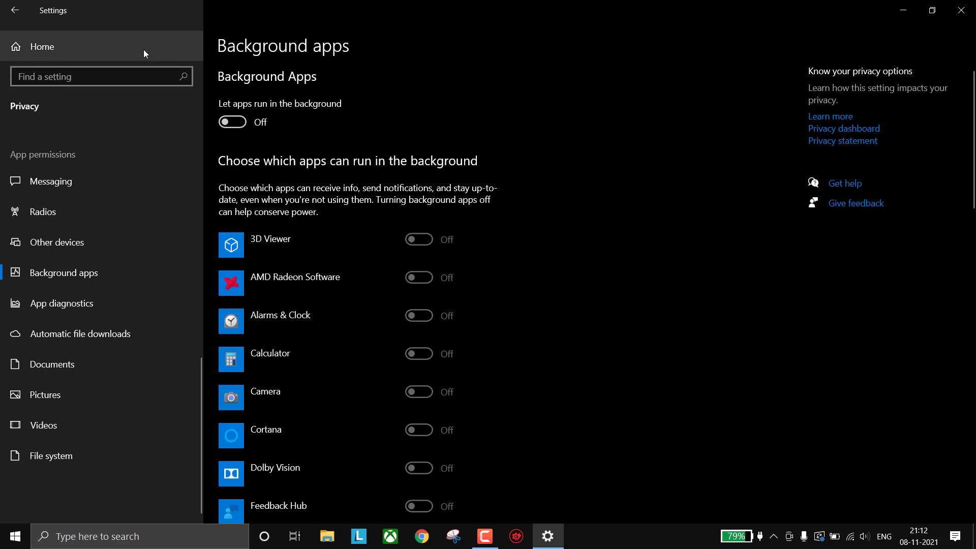
click(140, 48)
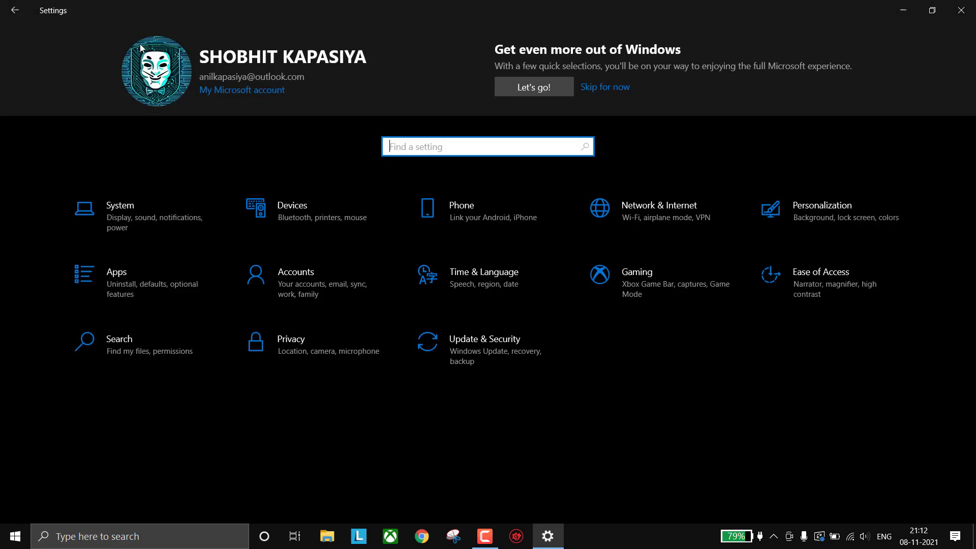
click(495, 356)
click(136, 174)
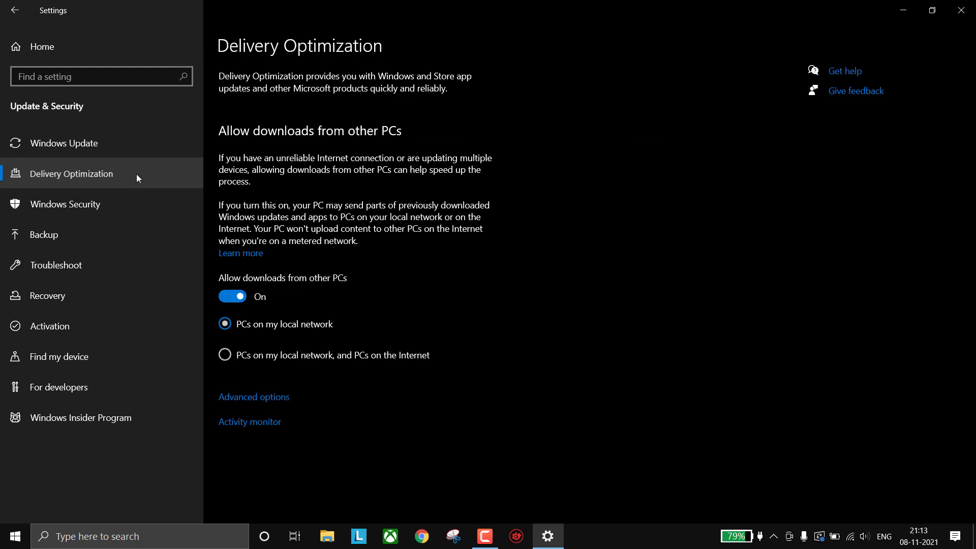
click(232, 297)
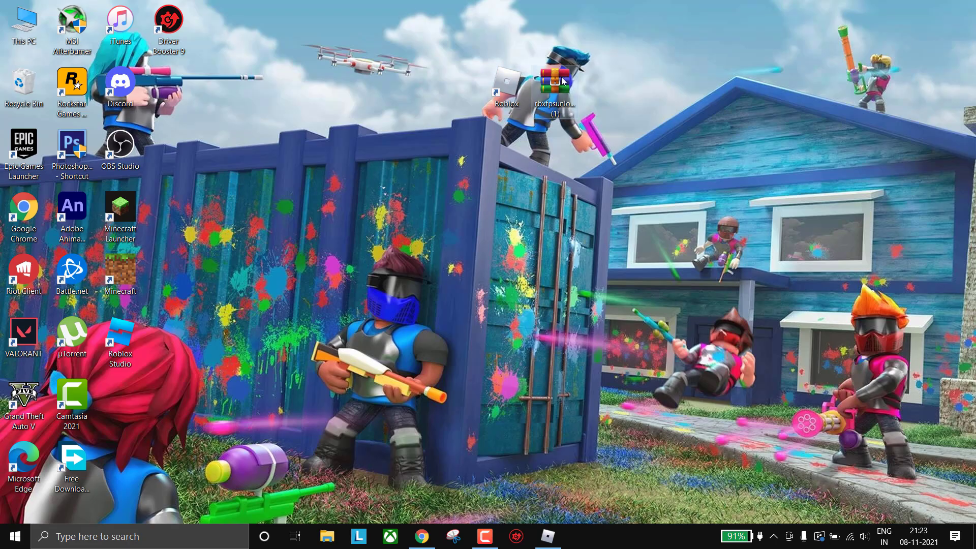
- Drag the unlocker .exe from rbxfpsunlocker-x64 (1).zip onto the desktop, then refresh the desktop
double_click(555, 79)
drag(446, 109, 718, 105)
click(528, 212)
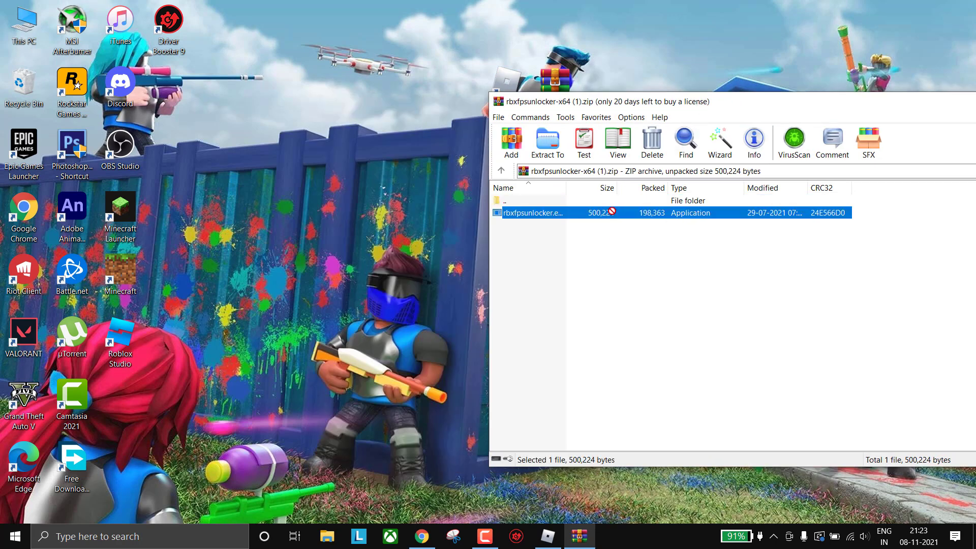
click(396, 160)
drag(798, 100, 529, 132)
click(943, 131)
right_click(832, 122)
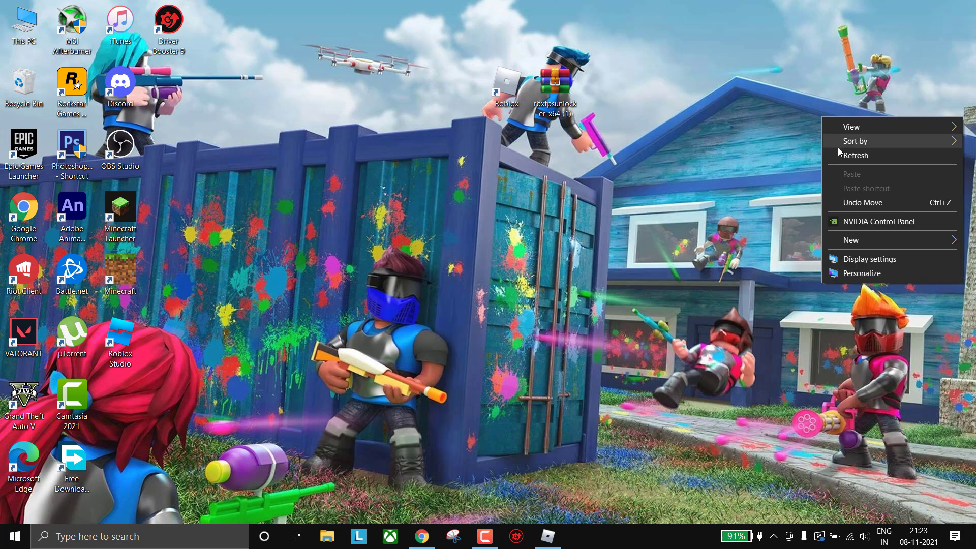
click(838, 153)
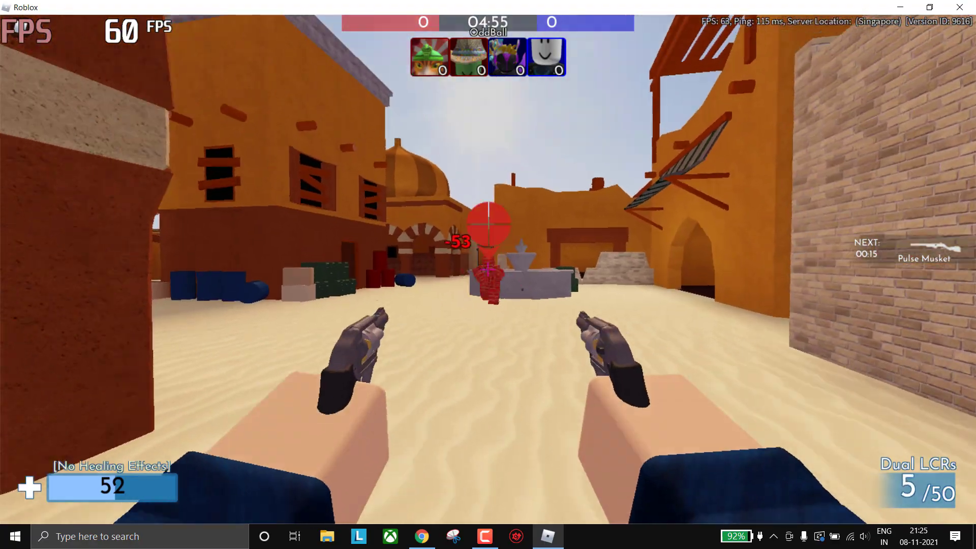
- Shoot at the enemy player in Roblox, reloading the weapon in between
click(488, 224)
click(489, 224)
key(r)
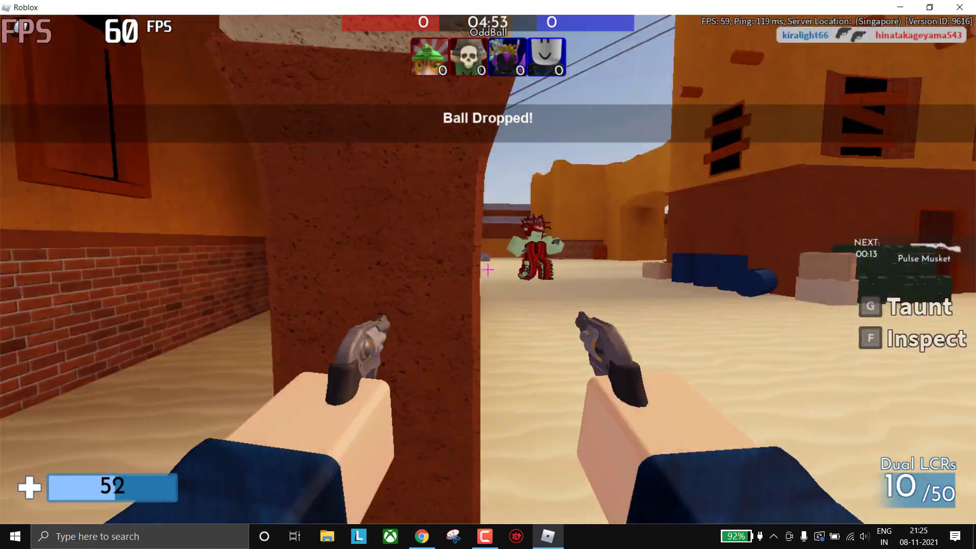
click(488, 269)
click(488, 270)
click(489, 269)
click(488, 270)
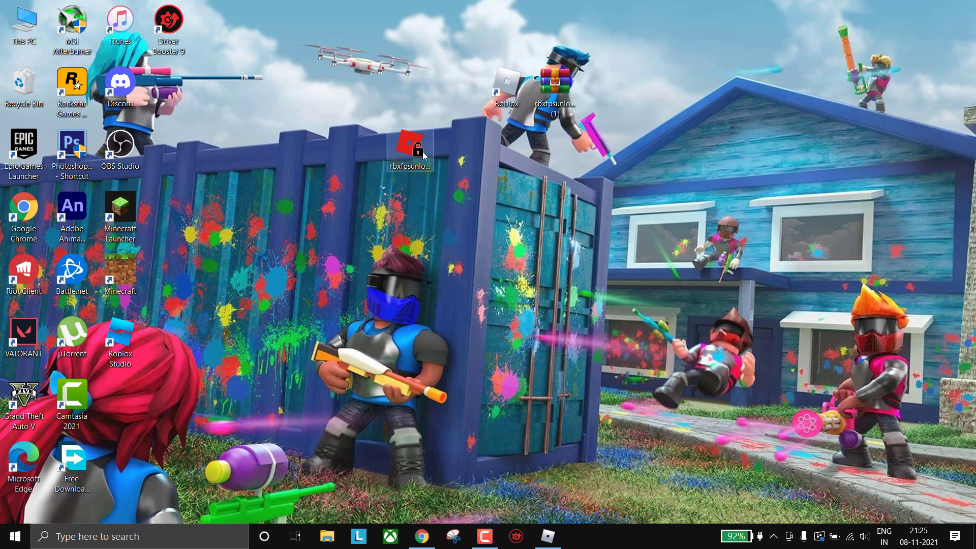
- Launch rbxfpsunlocker and bring the Roblox match back on screen
double_click(410, 148)
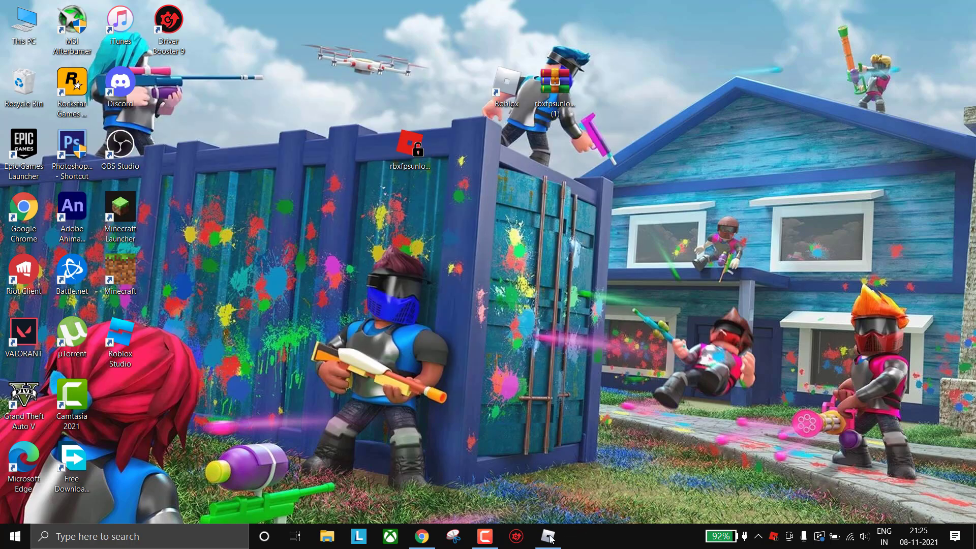
click(548, 537)
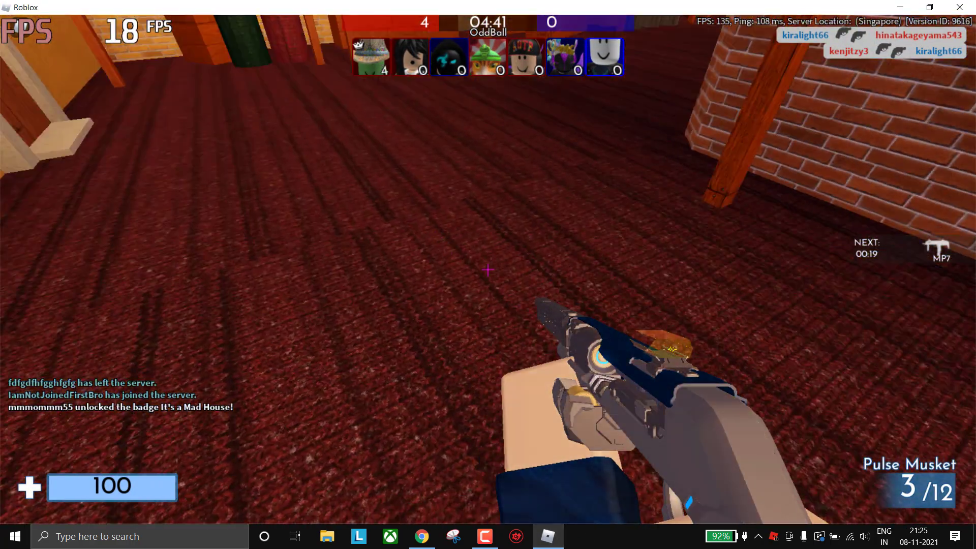
key(w)
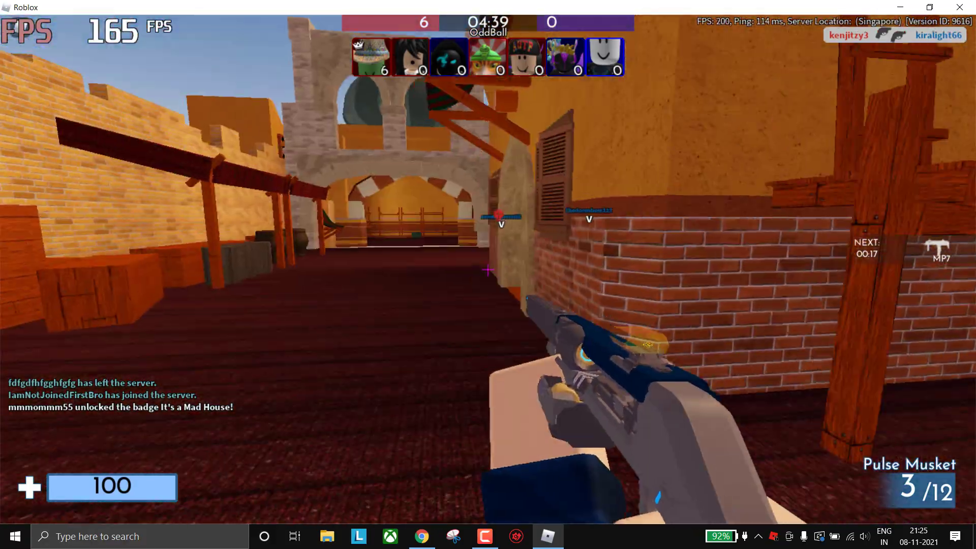
- Advance down the street firing at opponents, heading toward the plaza at about 150 FPS
key(w)
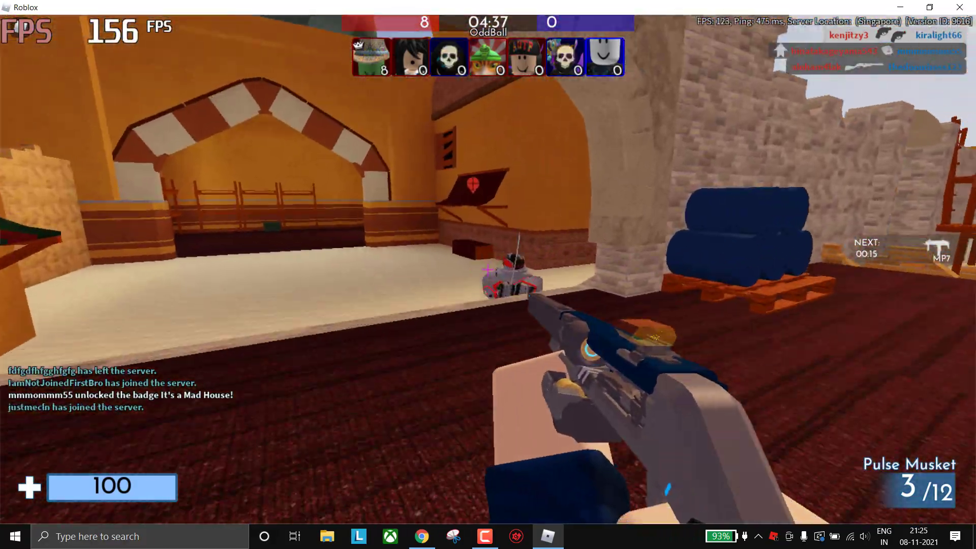
key(w)
click(487, 269)
click(487, 269)
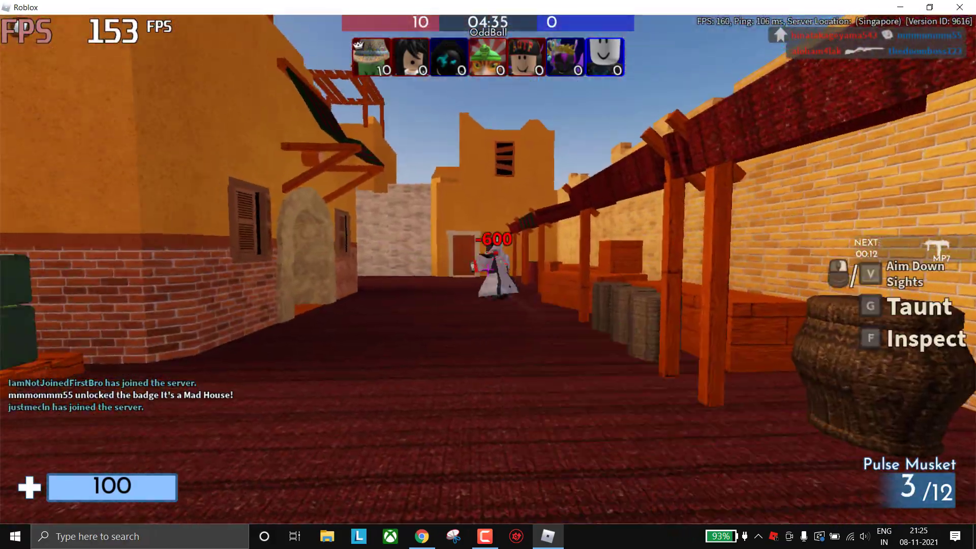
key(w)
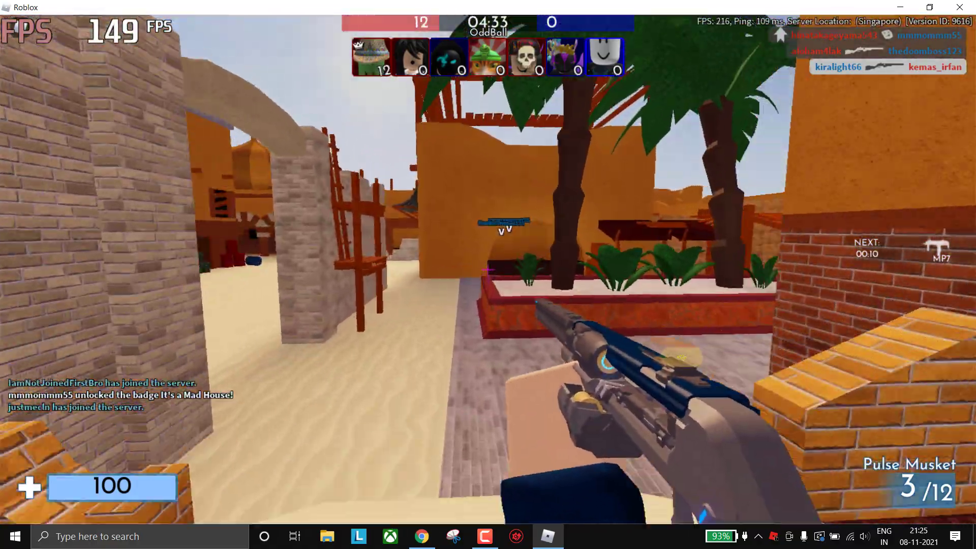
key(w)
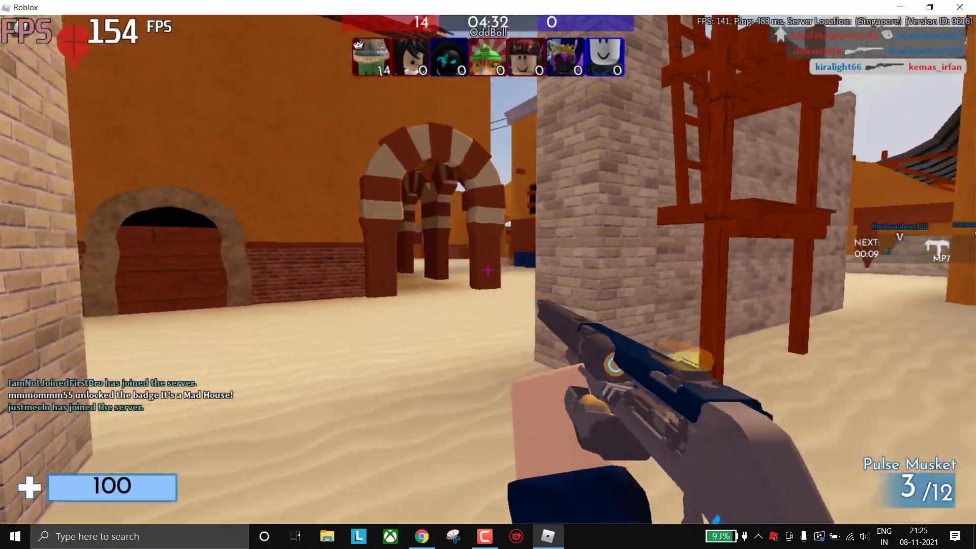